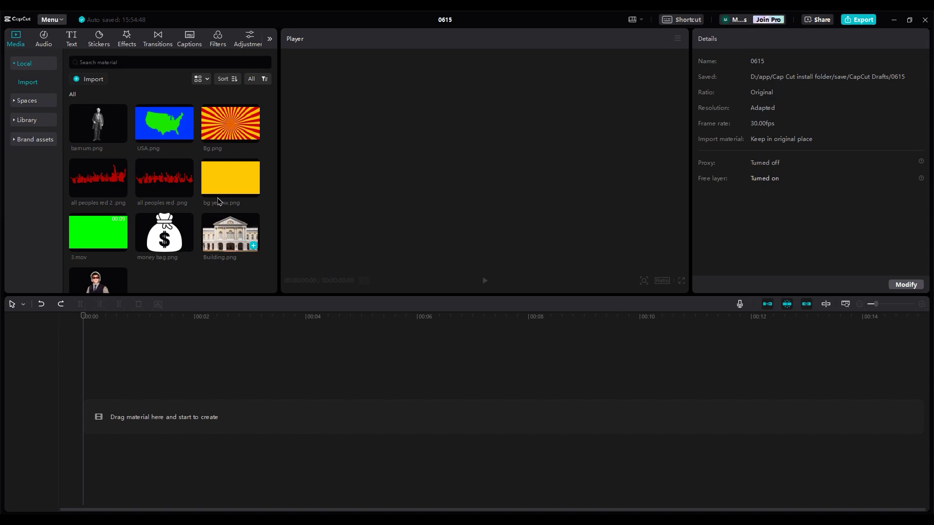
# Step: Stack bg yellow.png, all peoples red 2.png, all peoples red.png and USA.png on separate timeline tracks and extend all four clips to 14:05
pyautogui.moveTo(217, 201); pyautogui.dragTo(105, 408)
pyautogui.moveTo(97, 177); pyautogui.dragTo(75, 393)
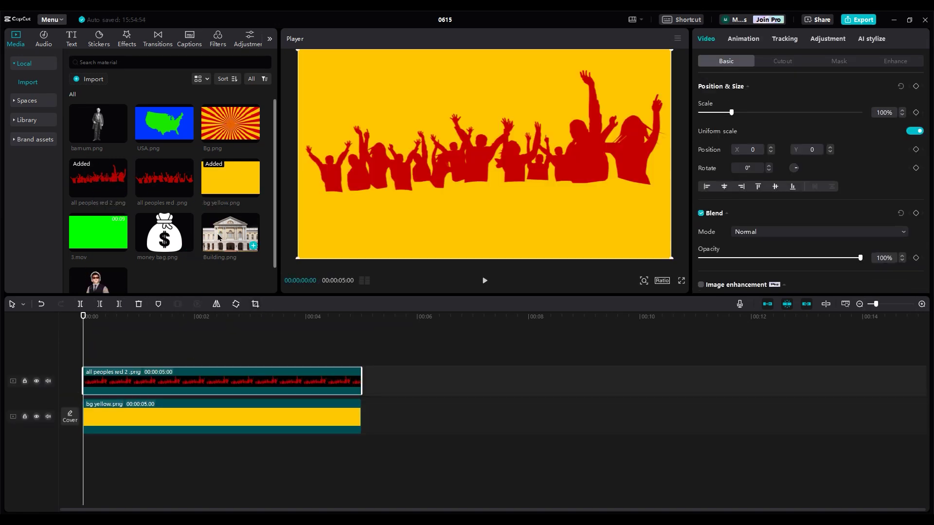
pyautogui.moveTo(171, 193); pyautogui.dragTo(81, 360)
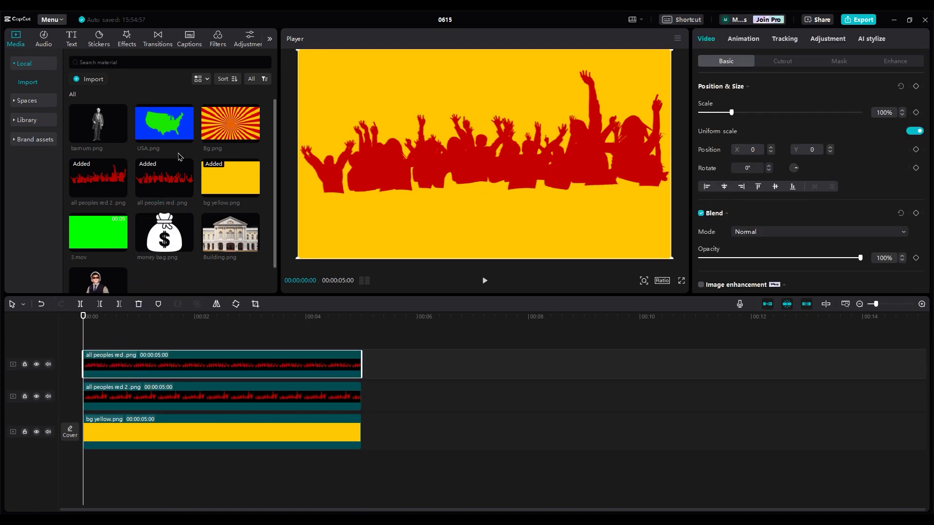
pyautogui.moveTo(164, 123); pyautogui.dragTo(83, 359)
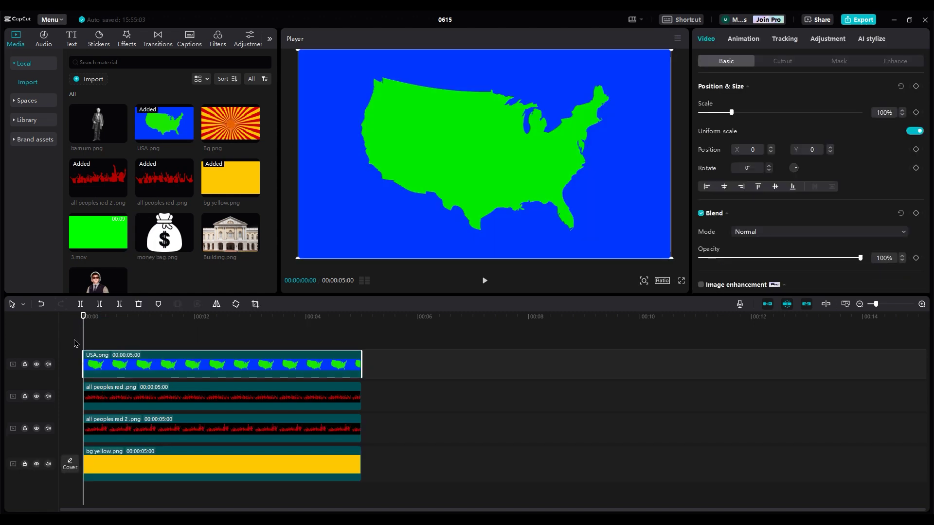
pyautogui.click(421, 372)
pyautogui.moveTo(462, 358); pyautogui.dragTo(865, 463)
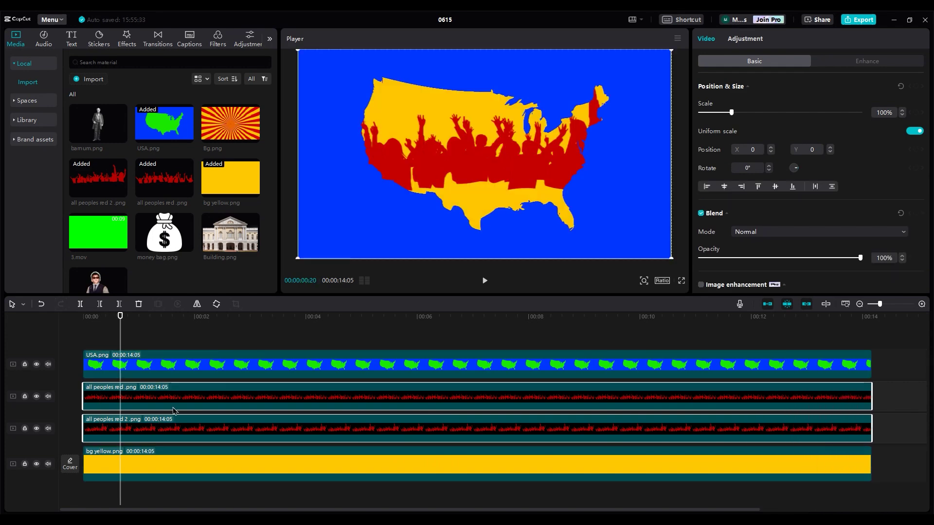
# Step: Lower both crowd layers to the map's southern edge and offset all peoples red.png at 102% scale to form one overlapping crowd
pyautogui.moveTo(504, 163); pyautogui.dragTo(510, 203)
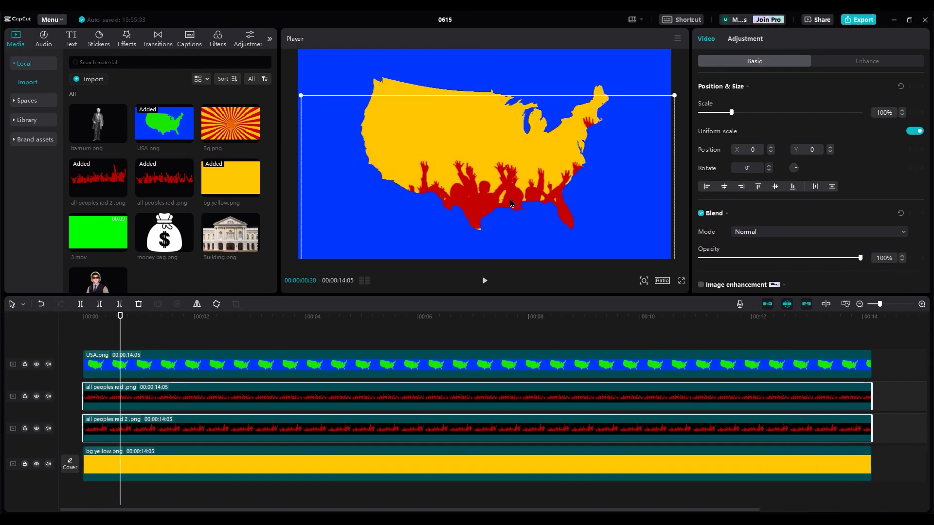
pyautogui.moveTo(676, 94); pyautogui.dragTo(748, 76)
pyautogui.moveTo(516, 190)
pyautogui.mouseDown()
pyautogui.moveTo(449, 195)
pyautogui.moveTo(510, 195)
pyautogui.mouseUp()
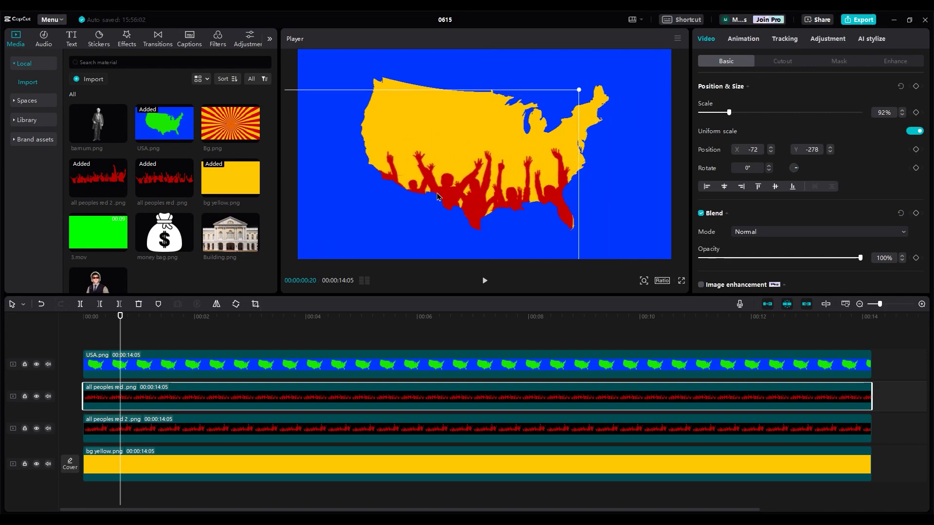
pyautogui.scroll(5, 508, 187)
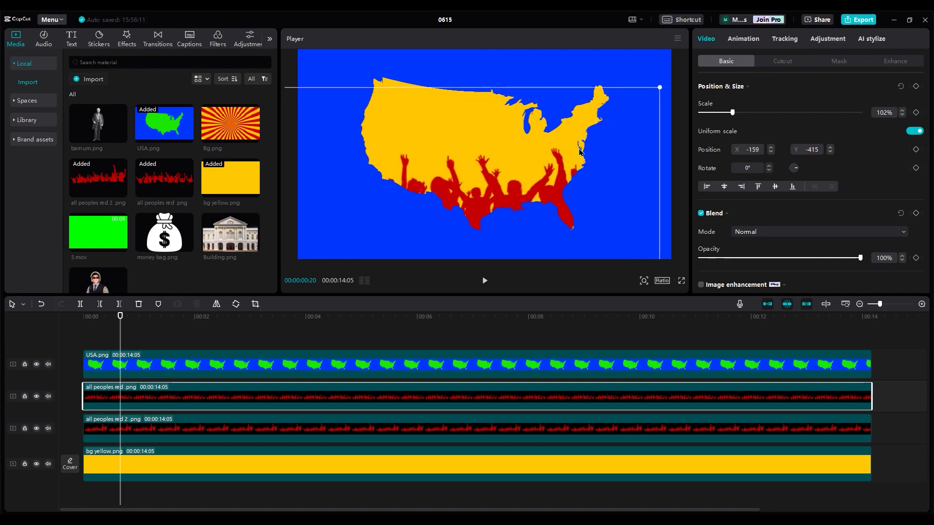
pyautogui.moveTo(506, 180); pyautogui.dragTo(439, 182)
# Step: Place Building.png on a track directly below the USA map, starting about 3.5 seconds in, and lock the map's track
pyautogui.moveTo(230, 233); pyautogui.dragTo(61, 383)
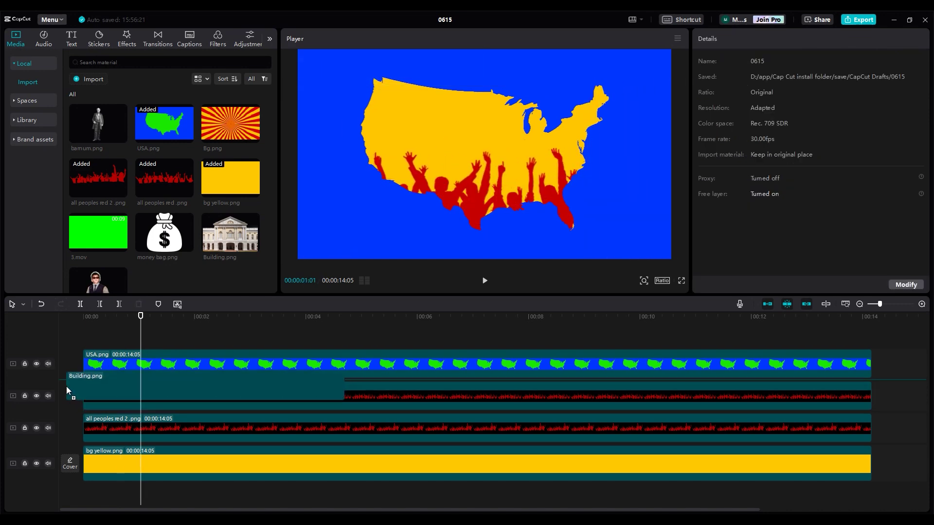
pyautogui.click(24, 364)
pyautogui.moveTo(227, 404); pyautogui.dragTo(420, 403)
pyautogui.click(283, 328)
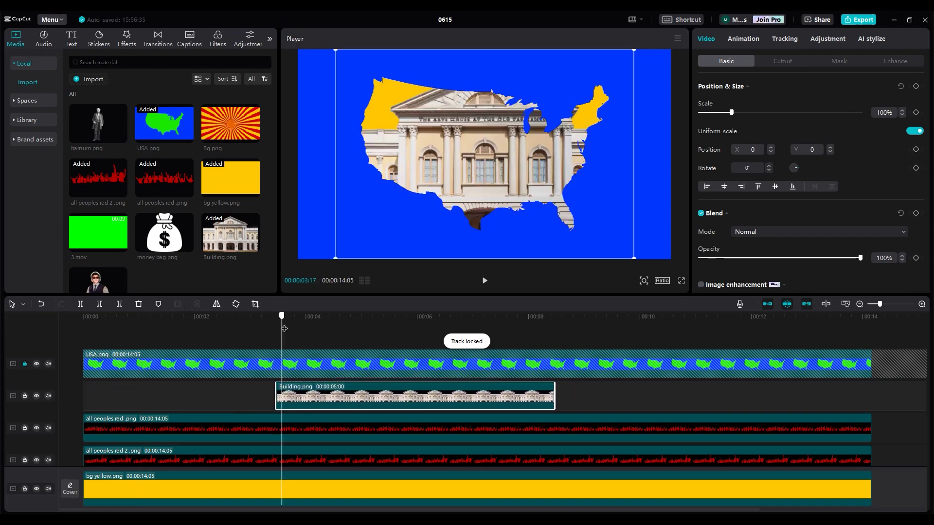
# Step: Scale Building.png to 72%, lower it to about X -63, Y -340, and extend its clip to the end of the other clips
pyautogui.moveTo(731, 112); pyautogui.dragTo(722, 112)
pyautogui.moveTo(495, 163); pyautogui.dragTo(492, 196)
pyautogui.moveTo(553, 401); pyautogui.dragTo(871, 402)
# Step: Play back the building's entrance and trim the start of its clip to about the 10-second mark
pyautogui.click(247, 396)
pyautogui.press('space')
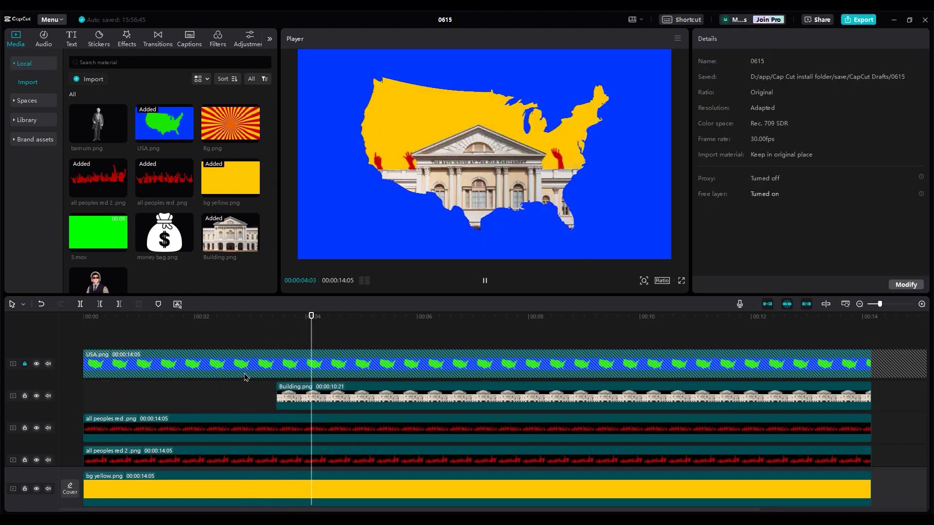
pyautogui.click(328, 406)
pyautogui.moveTo(292, 395); pyautogui.dragTo(645, 396)
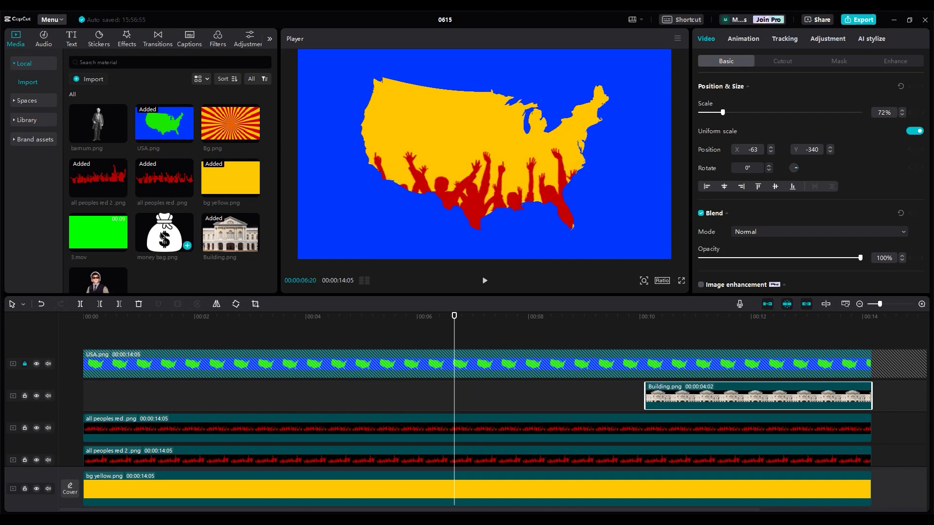
# Step: Add money bag.png at 50% scale, rotate it to -15°, and place it behind the crowd in the map's southeast
pyautogui.moveTo(162, 235); pyautogui.dragTo(218, 408)
pyautogui.moveTo(731, 112); pyautogui.dragTo(715, 113)
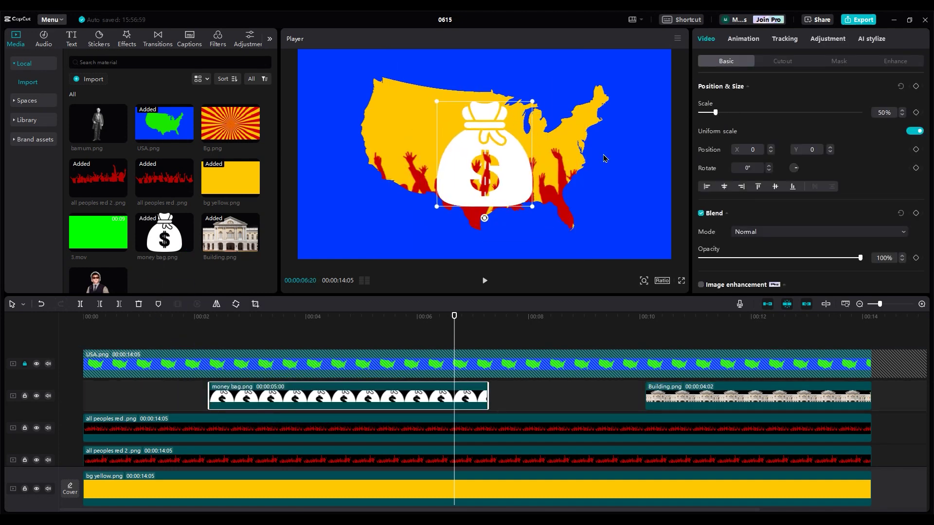
pyautogui.moveTo(489, 161); pyautogui.dragTo(537, 191)
pyautogui.moveTo(519, 162); pyautogui.dragTo(496, 167)
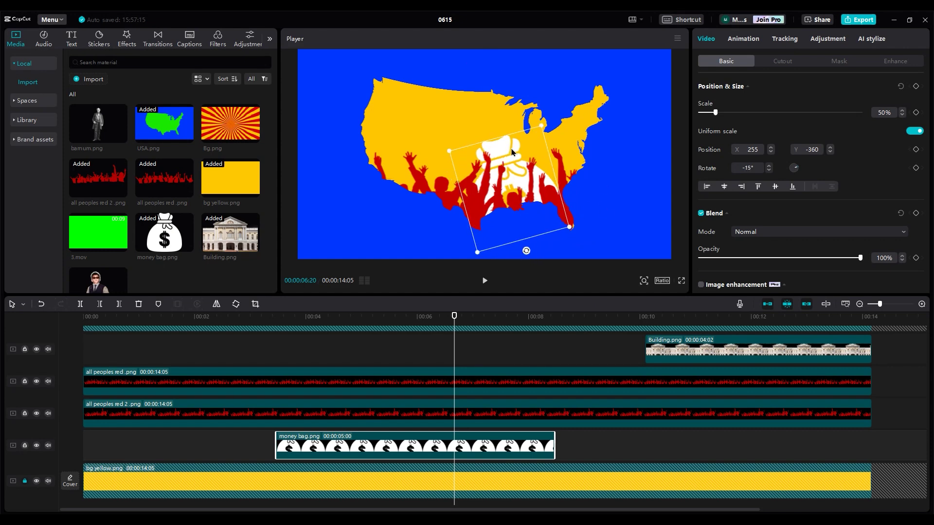
# Step: Duplicate the money bag onto another track, move the copy to the map's southwest and rotate it to 28°
pyautogui.moveTo(391, 445); pyautogui.dragTo(372, 426)
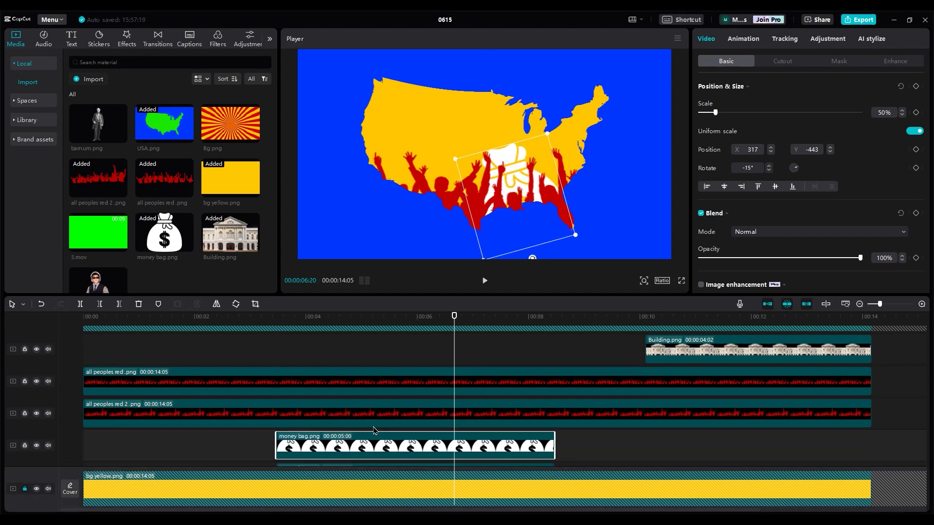
pyautogui.moveTo(513, 148); pyautogui.dragTo(440, 145)
pyautogui.moveTo(459, 256); pyautogui.dragTo(412, 256)
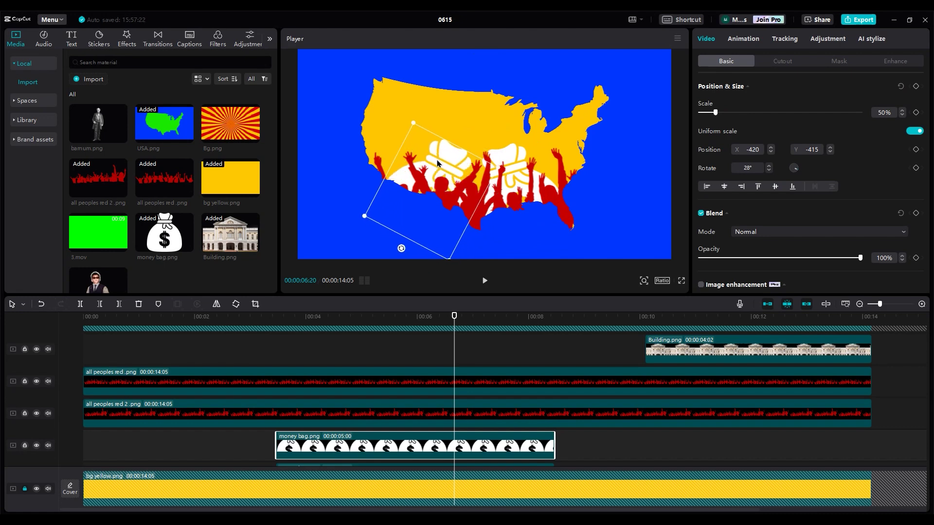
pyautogui.moveTo(437, 163); pyautogui.dragTo(434, 154)
# Step: Scale the southeastern money bag to 53% and raise it so it stands higher above the crowd
pyautogui.click(511, 158)
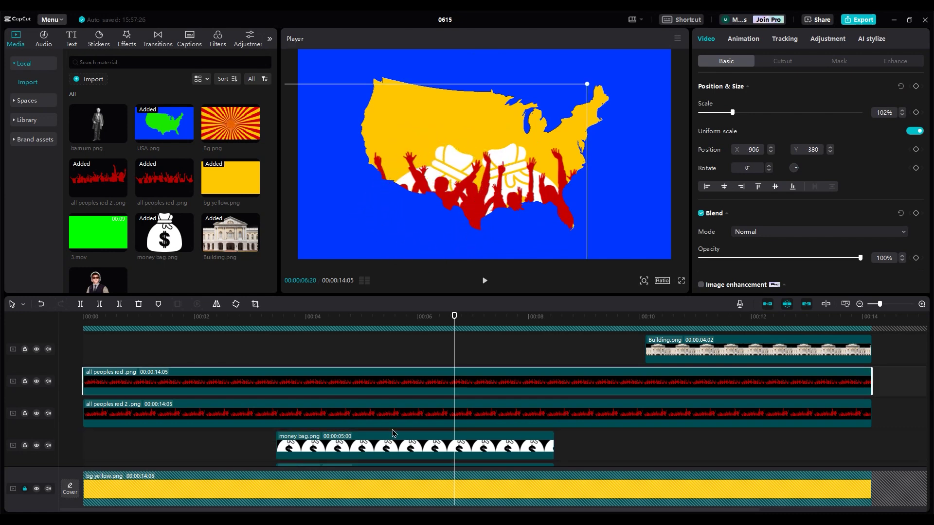
pyautogui.click(388, 447)
pyautogui.scroll(-2, 388, 447)
pyautogui.click(387, 446)
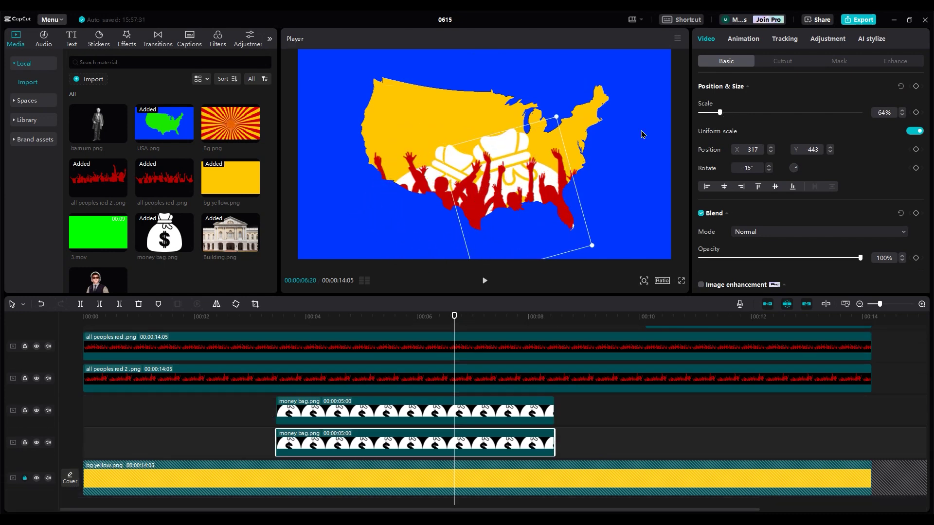
pyautogui.moveTo(522, 151); pyautogui.dragTo(522, 125)
pyautogui.moveTo(592, 220); pyautogui.dragTo(578, 212)
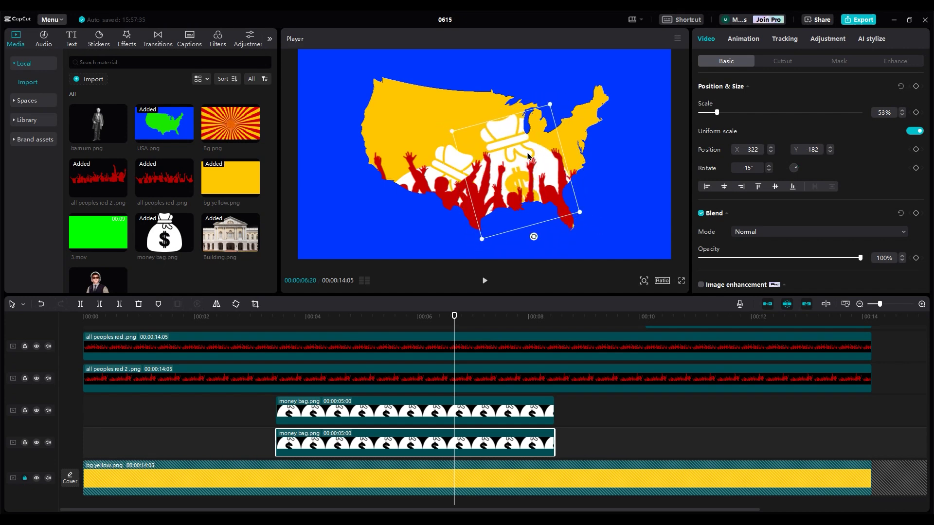
pyautogui.moveTo(527, 154); pyautogui.dragTo(530, 167)
# Step: Play back the money bags' appearance from just before their clips start
pyautogui.click(254, 443)
pyautogui.press('space')
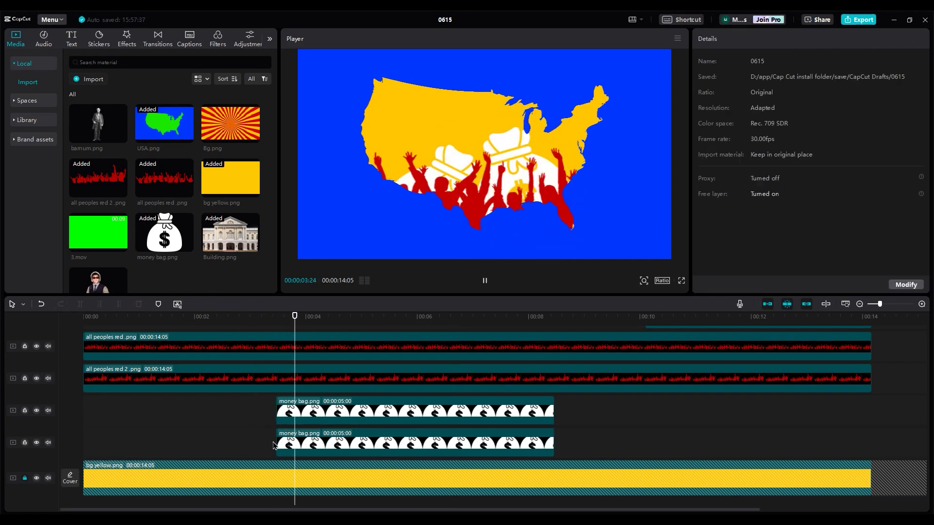
pyautogui.scroll(-1, 214, 280)
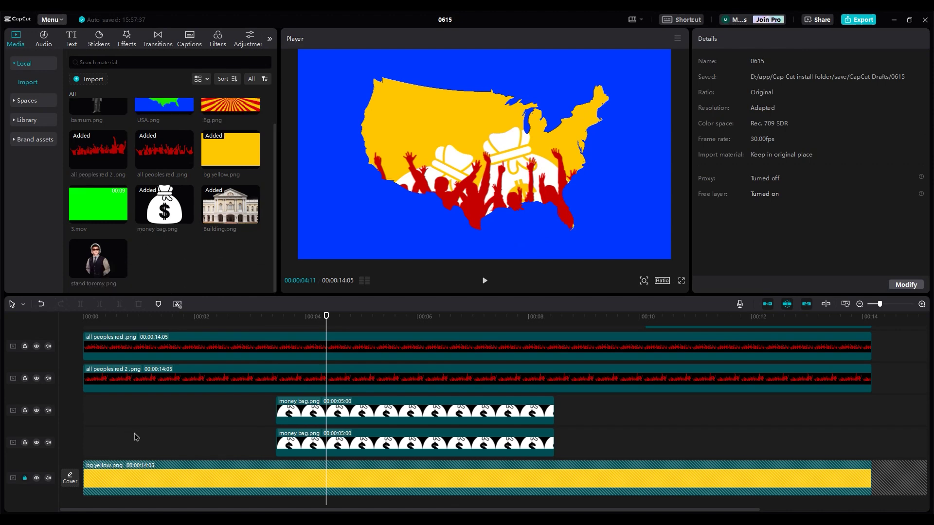
# Step: Apply the Slide Up entrance animation to both crowd clips, all peoples red.png and all peoples red 2.png
pyautogui.scroll(3, 133, 433)
pyautogui.moveTo(128, 319); pyautogui.dragTo(76, 331)
pyautogui.click(84, 381)
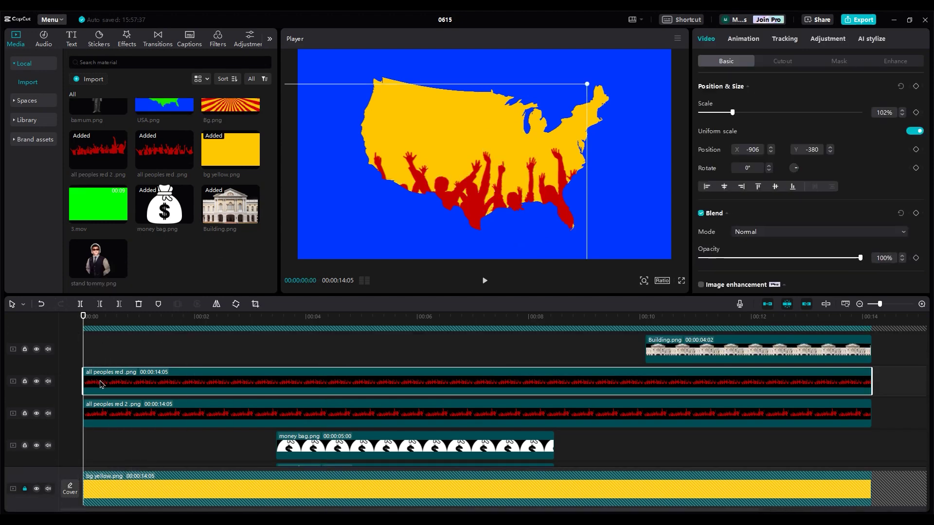
pyautogui.click(739, 39)
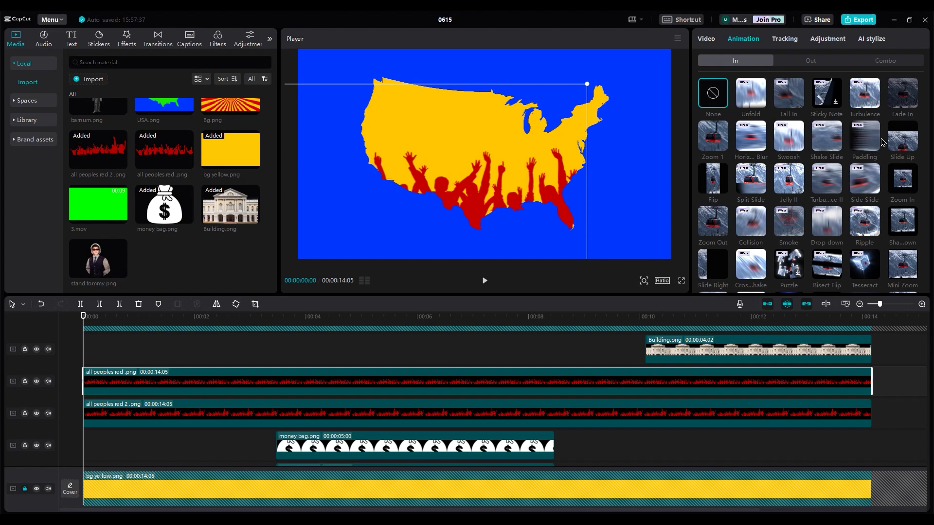
pyautogui.click(906, 139)
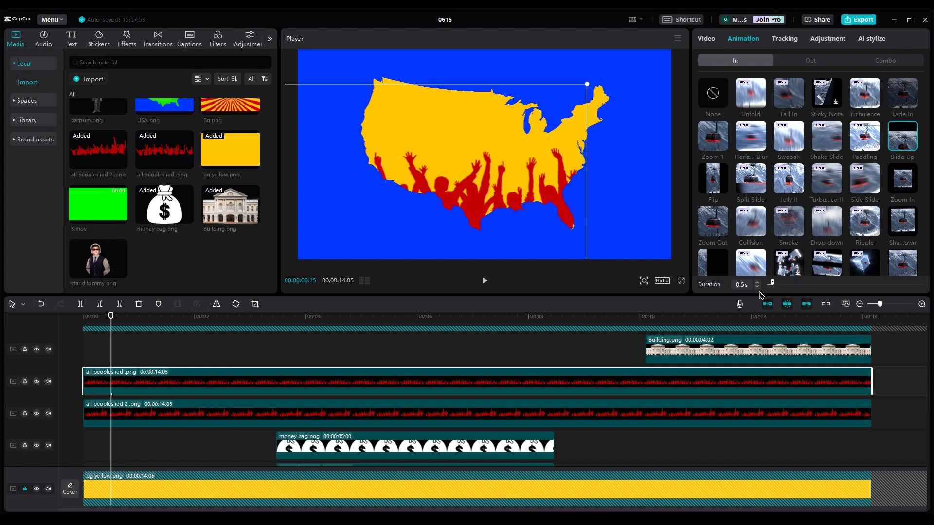
pyautogui.click(131, 417)
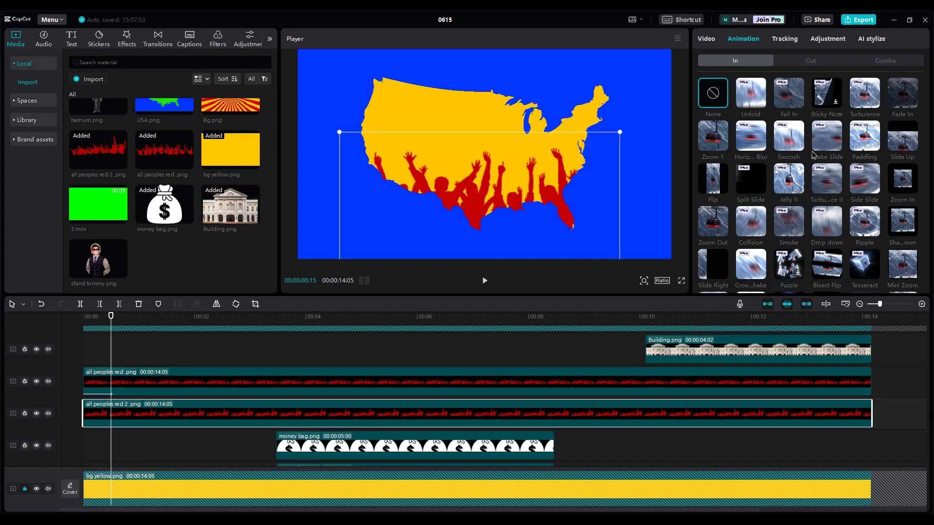
pyautogui.click(900, 141)
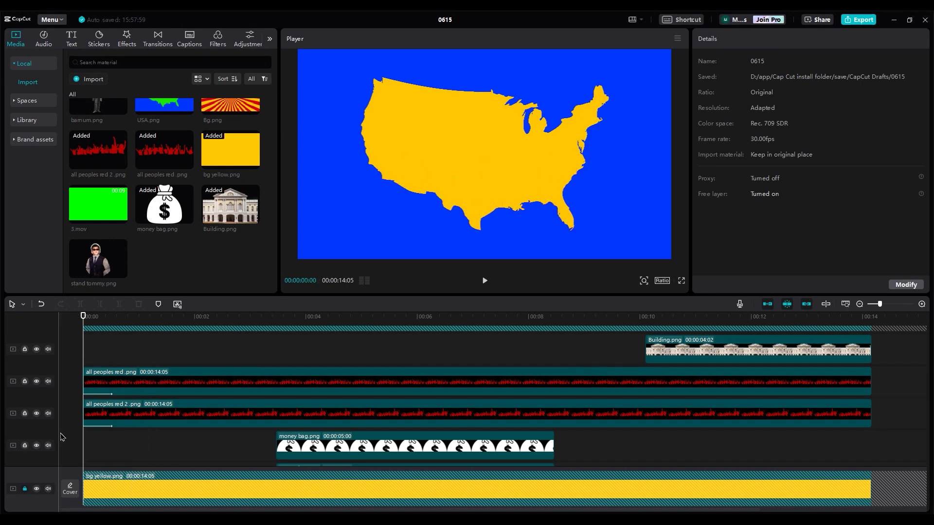
# Step: Lengthen the crowd clips' Slide Up animations to differing durations, with 1.8 s for all peoples red 2.png and a longer one for all peoples red.png
pyautogui.click(143, 408)
pyautogui.keyDown('ctrl'); pyautogui.click(167, 378); pyautogui.keyUp('ctrl')
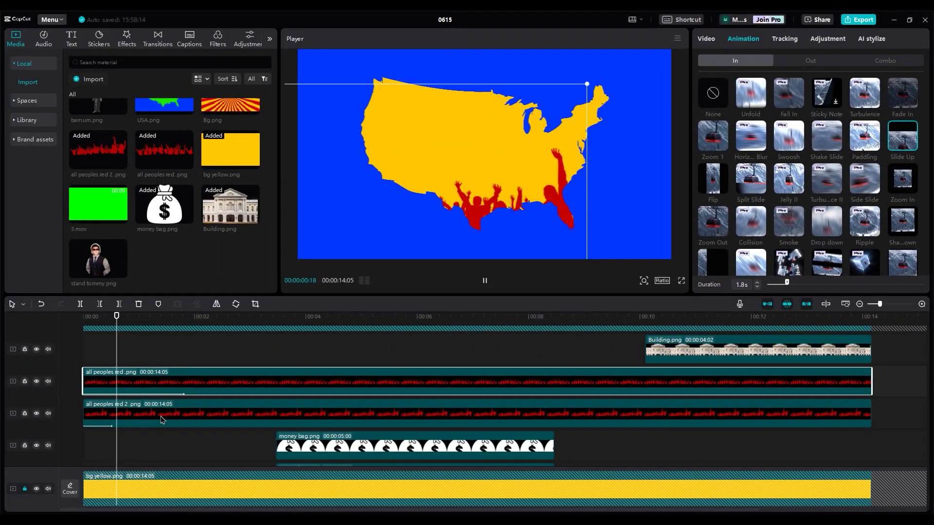
pyautogui.click(162, 417)
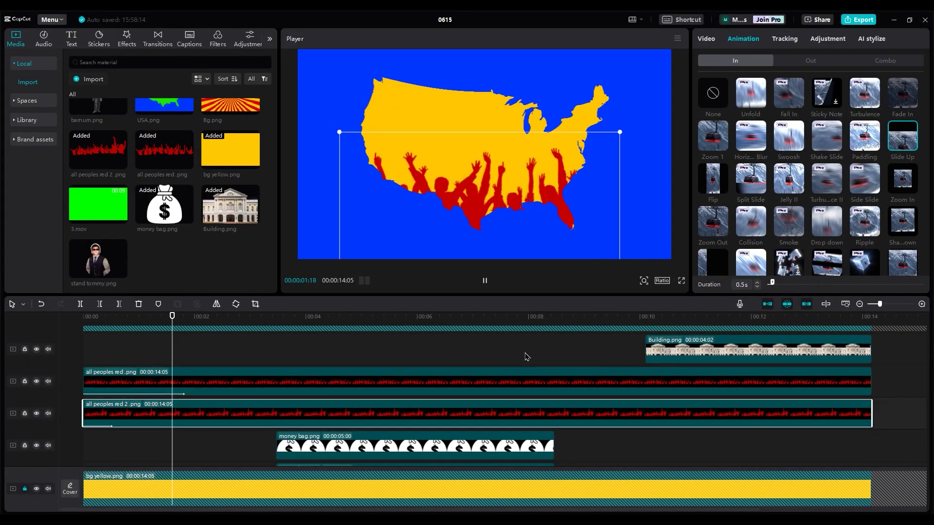
pyautogui.click(757, 286)
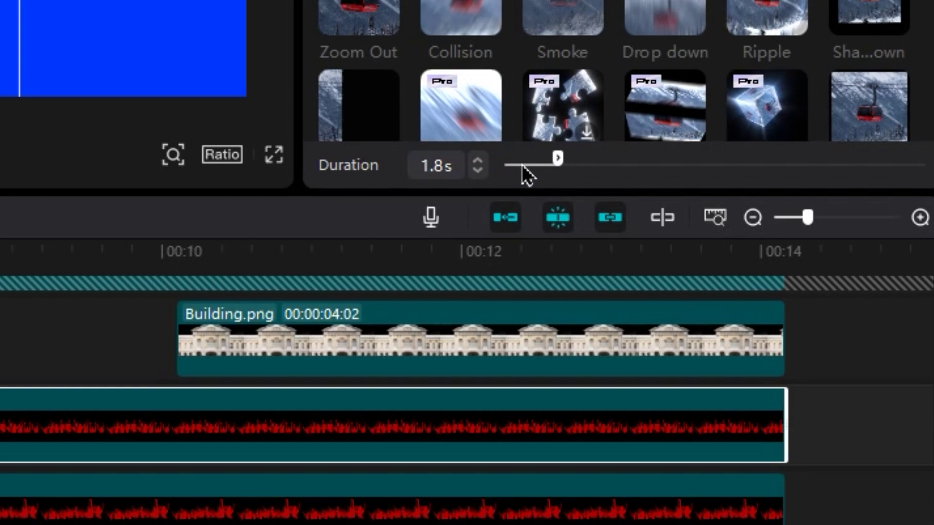
pyautogui.click(479, 163)
pyautogui.click(479, 163)
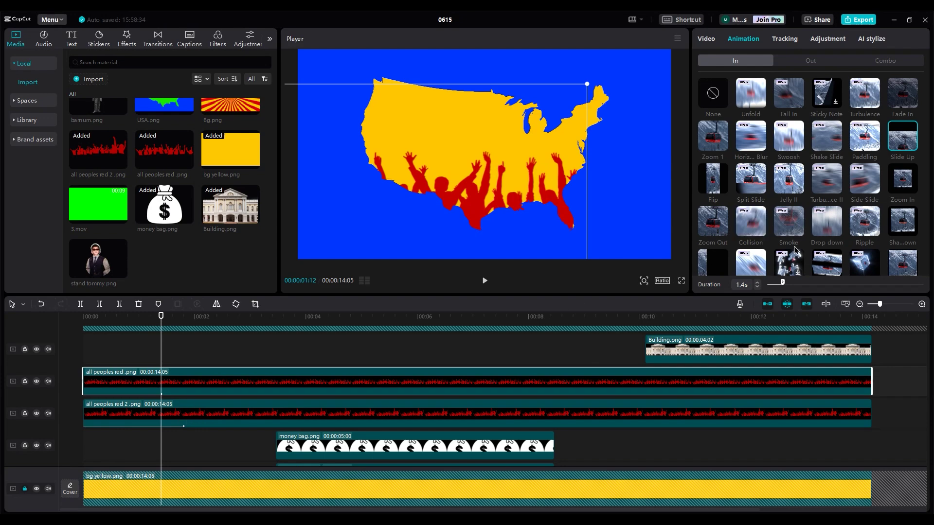
pyautogui.moveTo(789, 285); pyautogui.dragTo(791, 285)
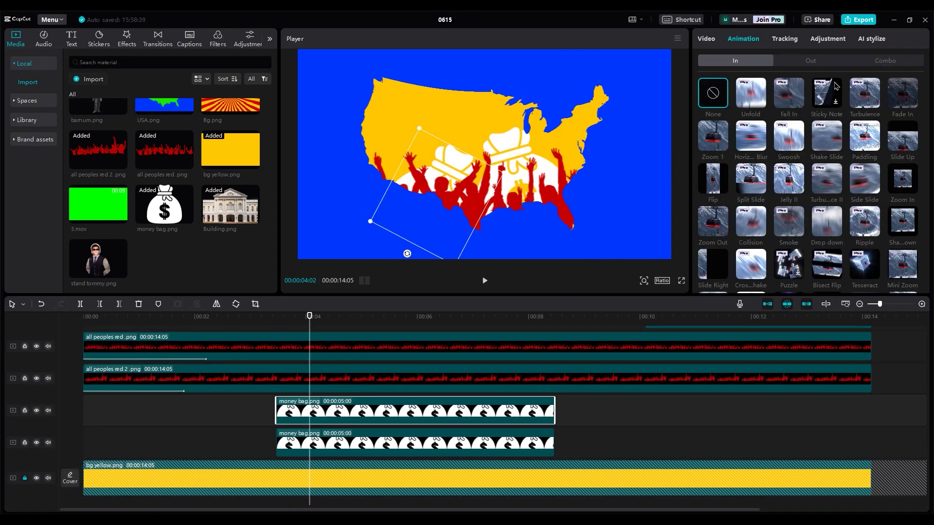
# Step: Apply the Slide Up entrance animation to both money bag clips, making its duration slightly longer on the lower track's bag
pyautogui.click(908, 144)
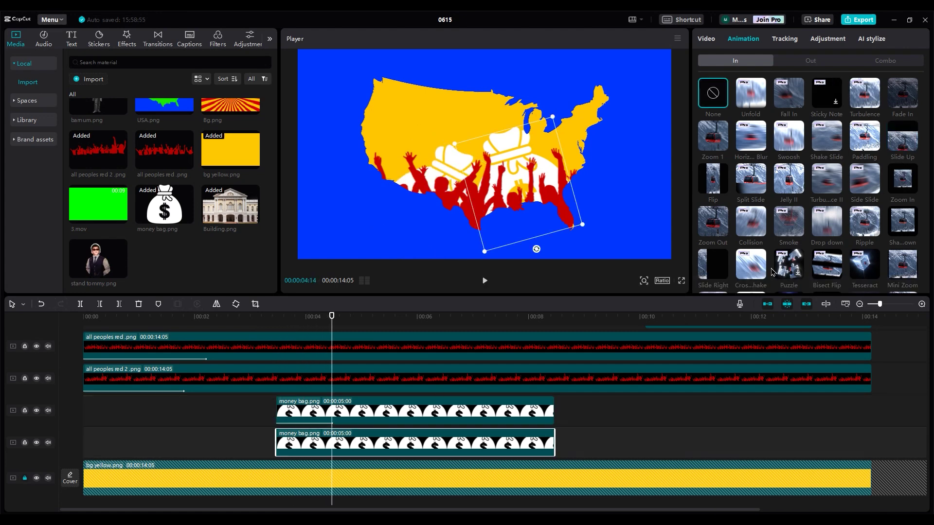
pyautogui.click(906, 142)
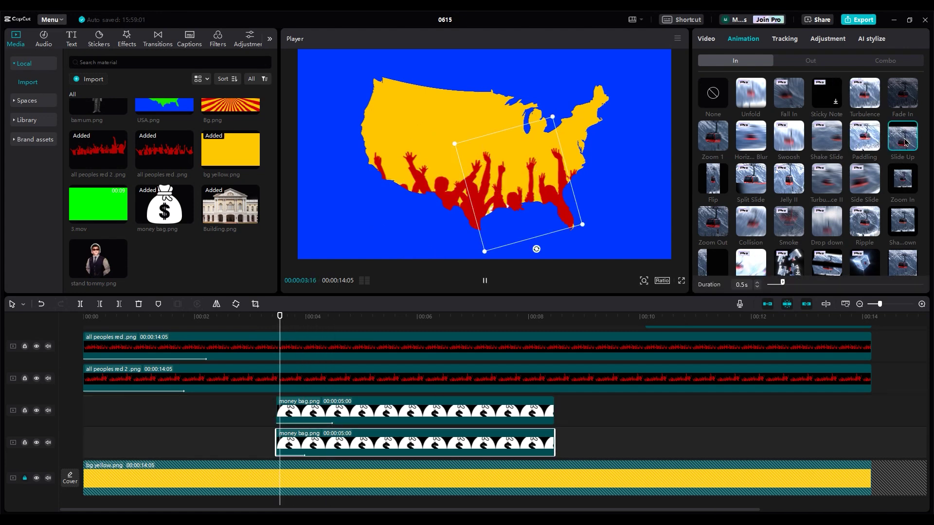
pyautogui.click(757, 283)
pyautogui.click(756, 283)
# Step: Play back the animated crowd and money bags from the start until the bags' clips end
pyautogui.click(83, 409)
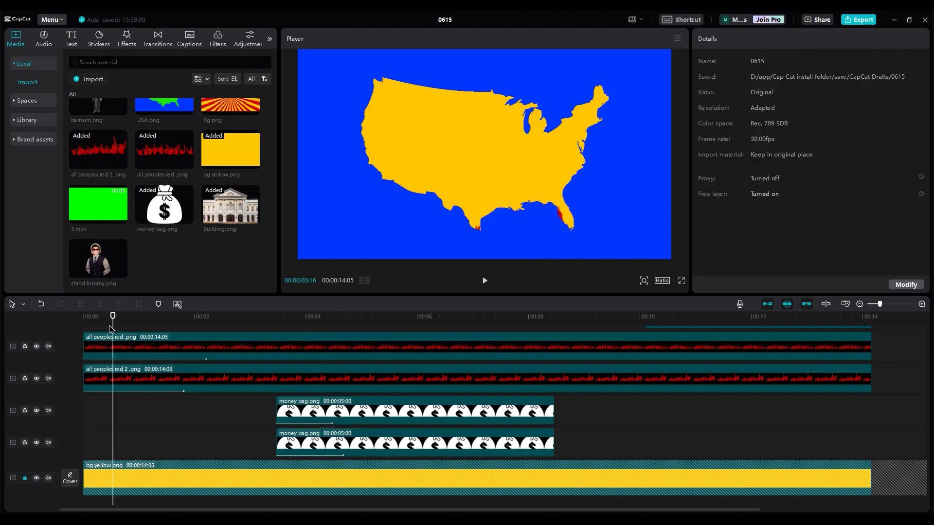
pyautogui.press('space')
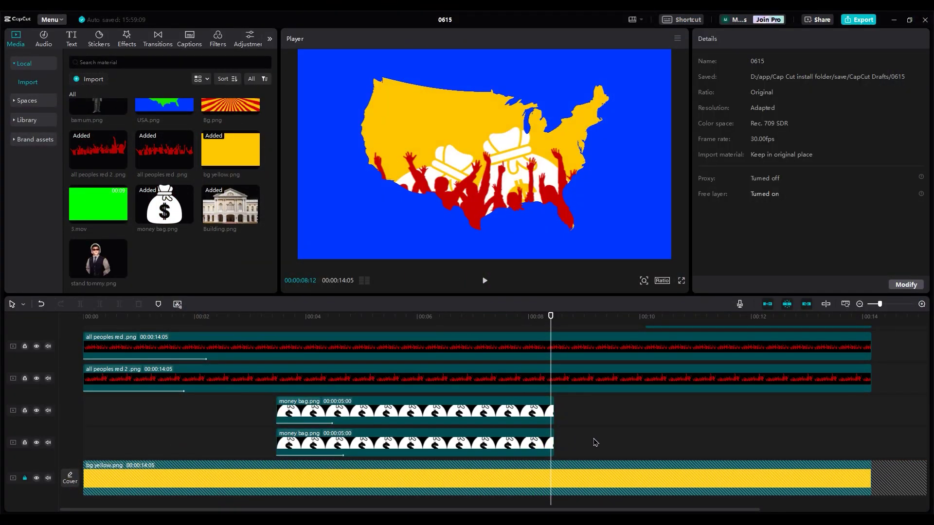
# Step: Trim the ends of both crowd clips and both money bag clips together at 00:00:08:12
pyautogui.moveTo(595, 441); pyautogui.dragTo(512, 349)
pyautogui.click(553, 324)
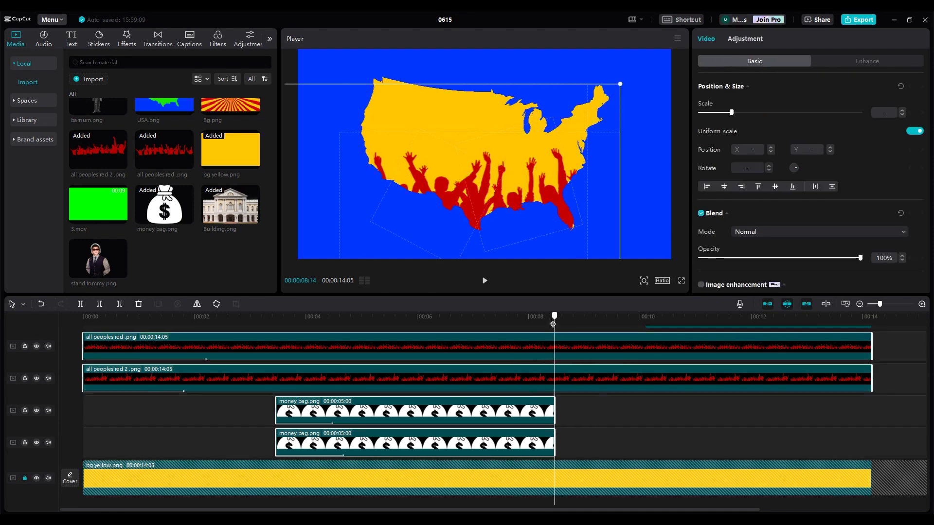
pyautogui.click(550, 324)
pyautogui.press('w')
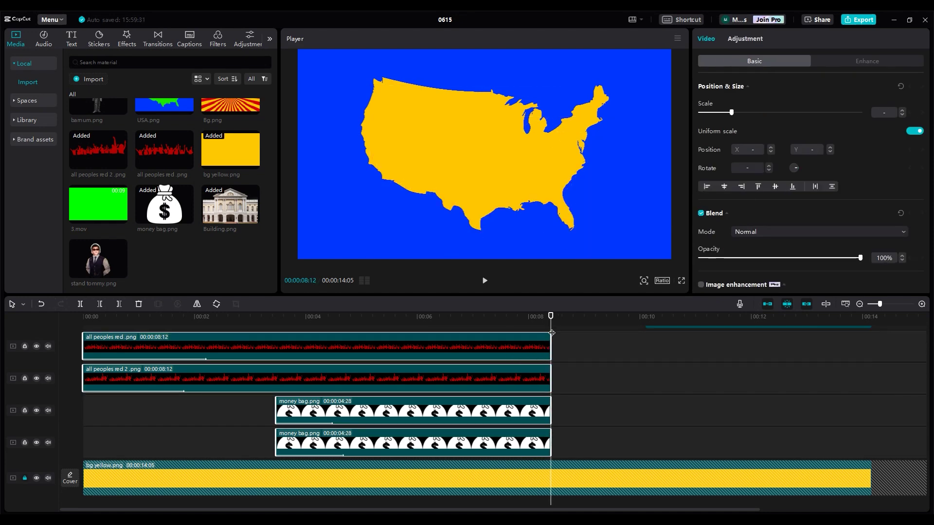
# Step: Apply the Slide Down exit animation to both money bag clips and both crowd clips, and preview the exit
pyautogui.click(509, 326)
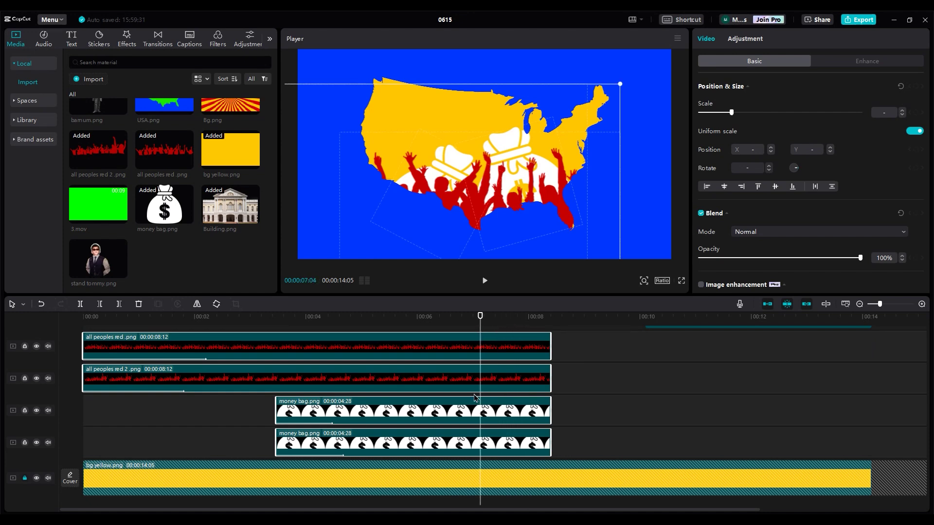
pyautogui.click(453, 427)
pyautogui.click(528, 422)
pyautogui.click(755, 42)
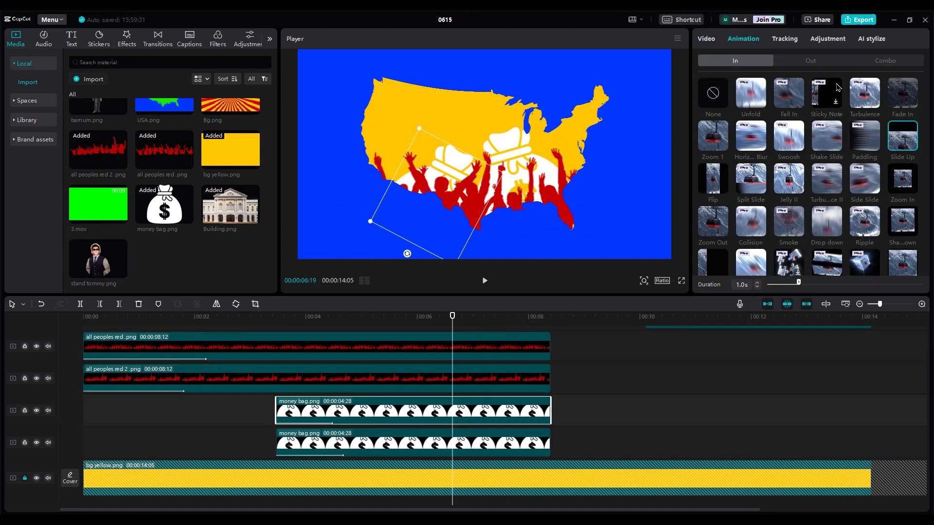
pyautogui.click(812, 62)
pyautogui.click(907, 138)
pyautogui.click(539, 441)
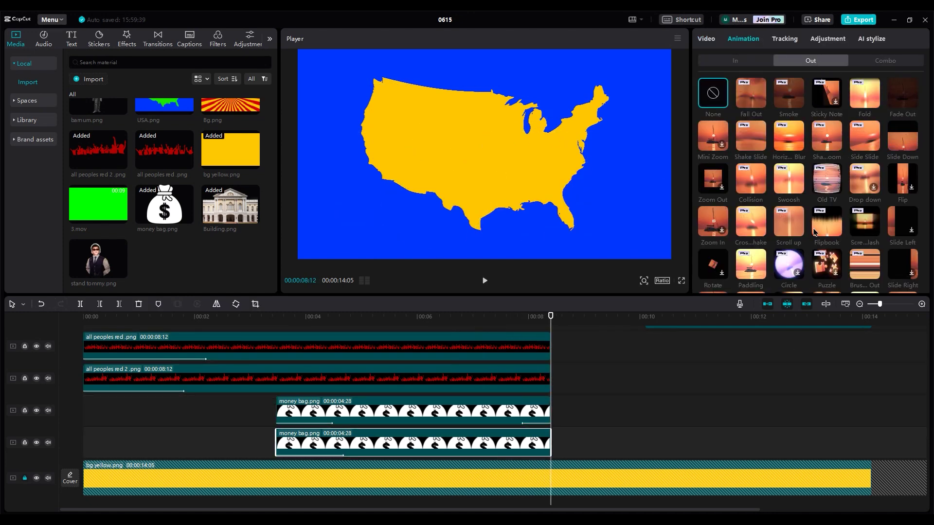
pyautogui.click(899, 141)
pyautogui.click(543, 377)
pyautogui.click(904, 147)
pyautogui.click(528, 349)
pyautogui.click(902, 142)
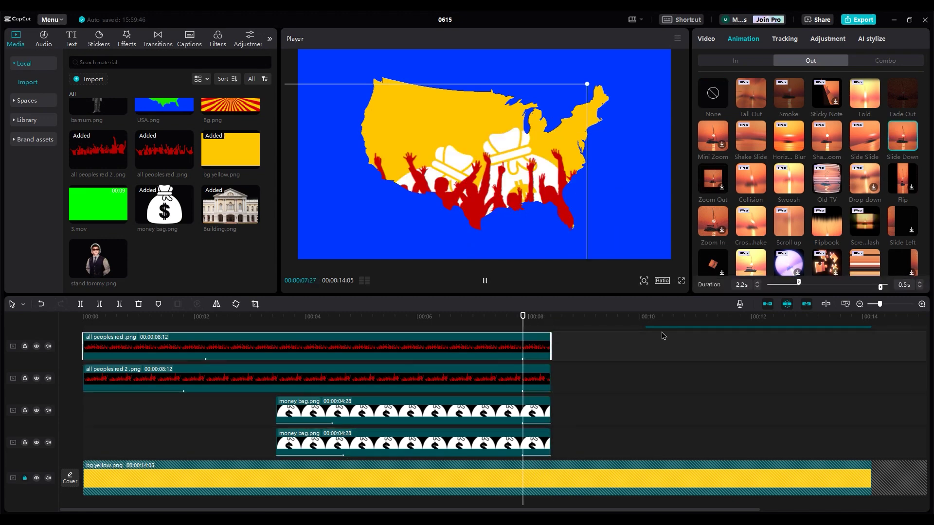
pyautogui.click(504, 330)
pyautogui.press('space')
# Step: Move the Building.png clip earlier so it starts just before the crowd clips end, and give it the Slide Up entrance animation
pyautogui.scroll(2, 698, 382)
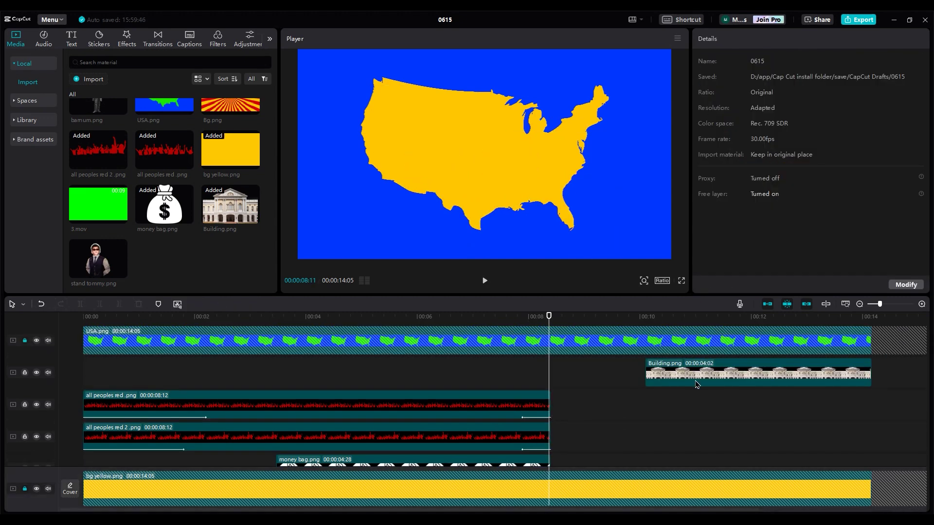
pyautogui.moveTo(699, 382); pyautogui.dragTo(570, 382)
pyautogui.click(743, 39)
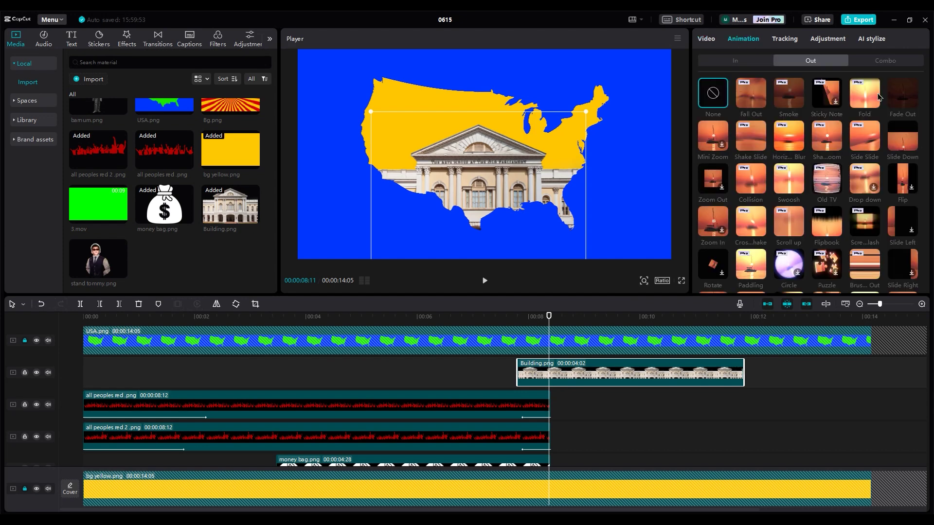
pyautogui.click(736, 61)
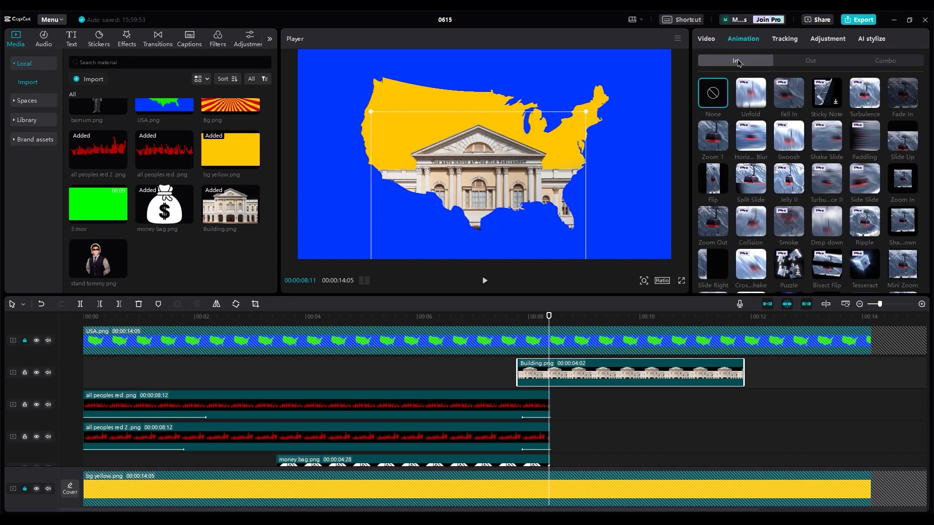
pyautogui.click(902, 136)
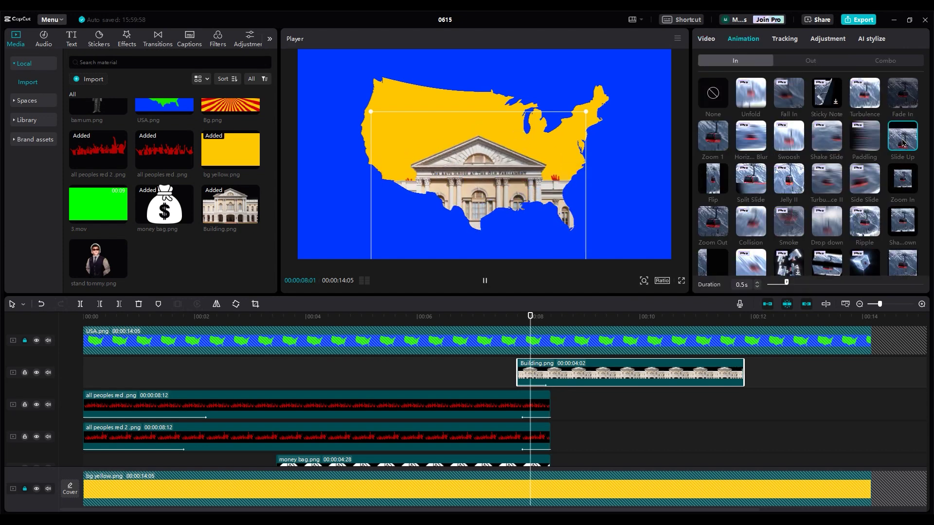
# Step: Lengthen the building's Slide Up animation to 0.9 s
pyautogui.click(756, 283)
pyautogui.click(756, 283)
pyautogui.click(756, 283)
pyautogui.click(756, 283)
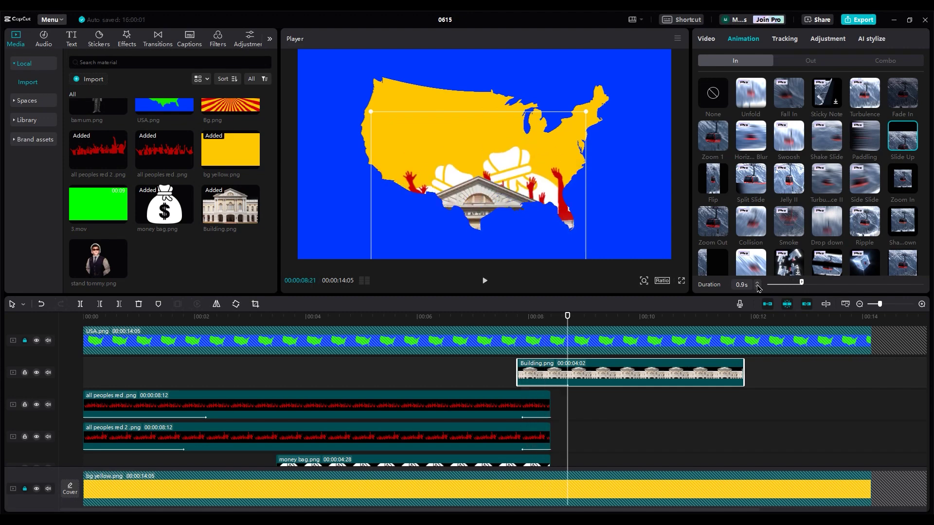
pyautogui.click(496, 380)
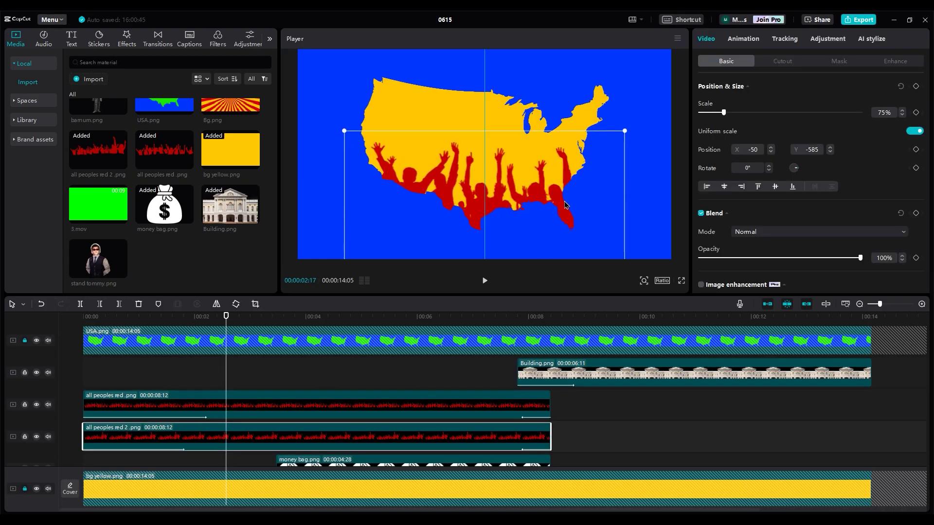
# Step: Shift the all peoples red 2.png crowd slightly to the right in the frame, to about X 58, Y -578
pyautogui.moveTo(564, 204); pyautogui.dragTo(569, 205)
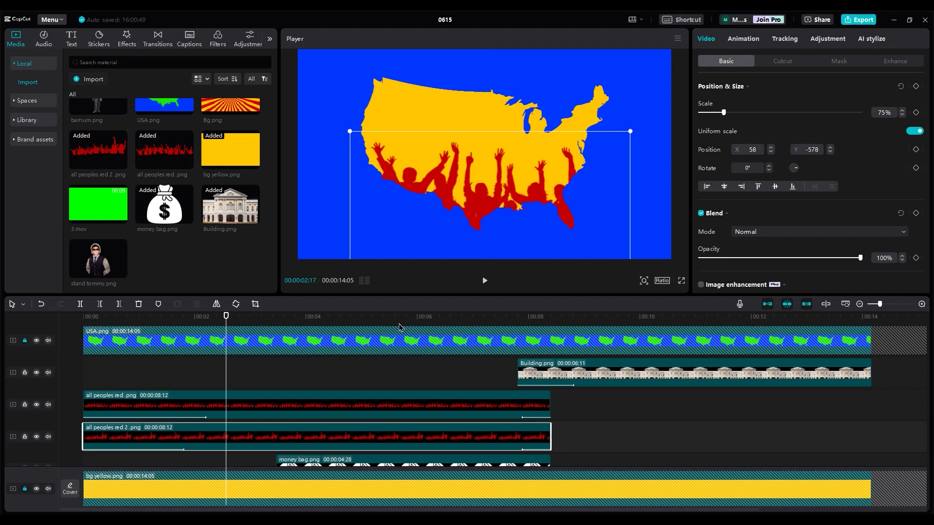
# Step: Place 3.mov on a track beneath Building.png, starting with the building, and remove its green background with Chroma key at reduced intensity
pyautogui.moveTo(98, 205); pyautogui.dragTo(520, 422)
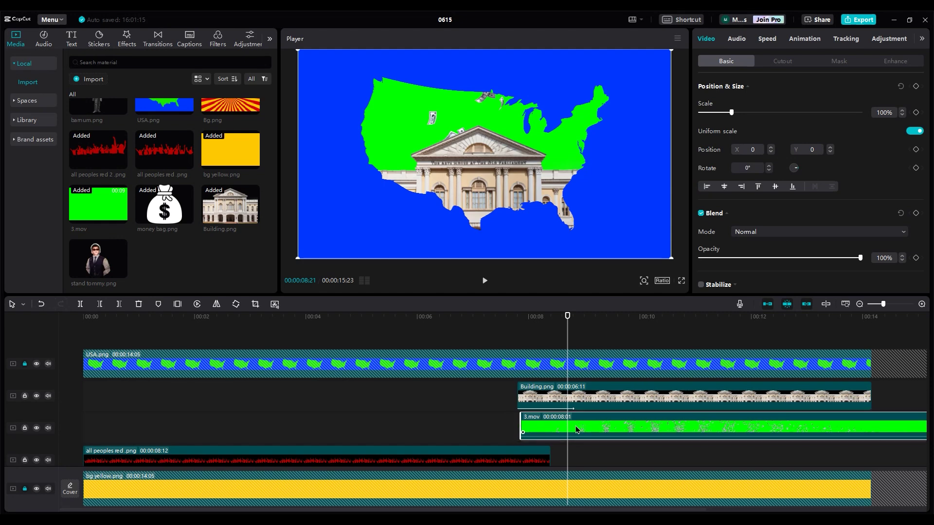
pyautogui.click(782, 61)
pyautogui.click(700, 166)
pyautogui.click(736, 183)
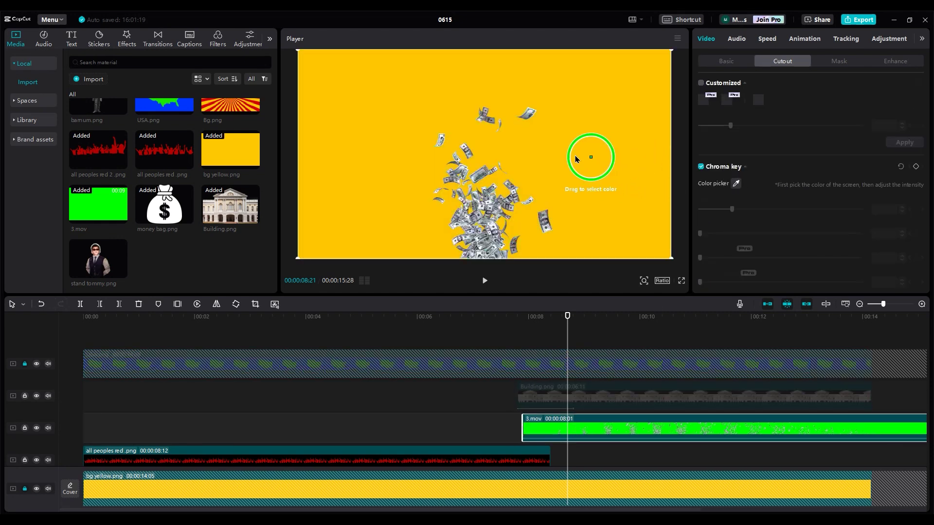
pyautogui.click(563, 162)
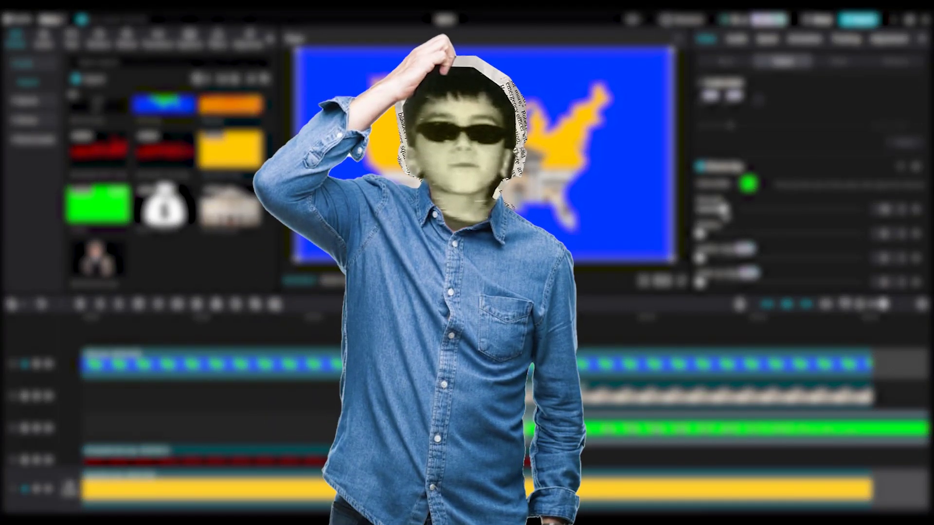
pyautogui.moveTo(723, 210)
pyautogui.mouseDown()
pyautogui.moveTo(699, 210)
pyautogui.moveTo(708, 210)
pyautogui.mouseUp()
pyautogui.press('space')
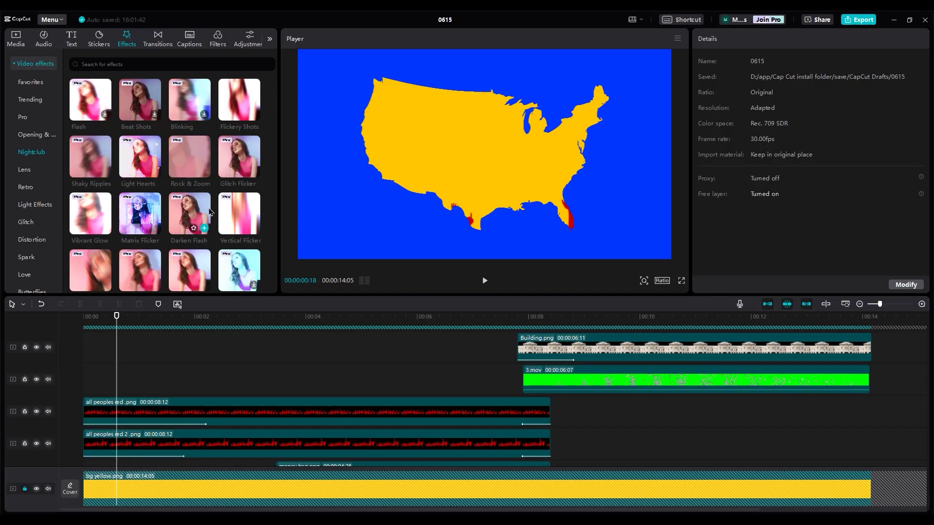
# Step: Search the video effects for "play" and apply Play Pendulum to the all peoples red.png clip
pyautogui.scroll(-1, 210, 212)
pyautogui.click(120, 64)
pyautogui.write('play')
pyautogui.press('Return')
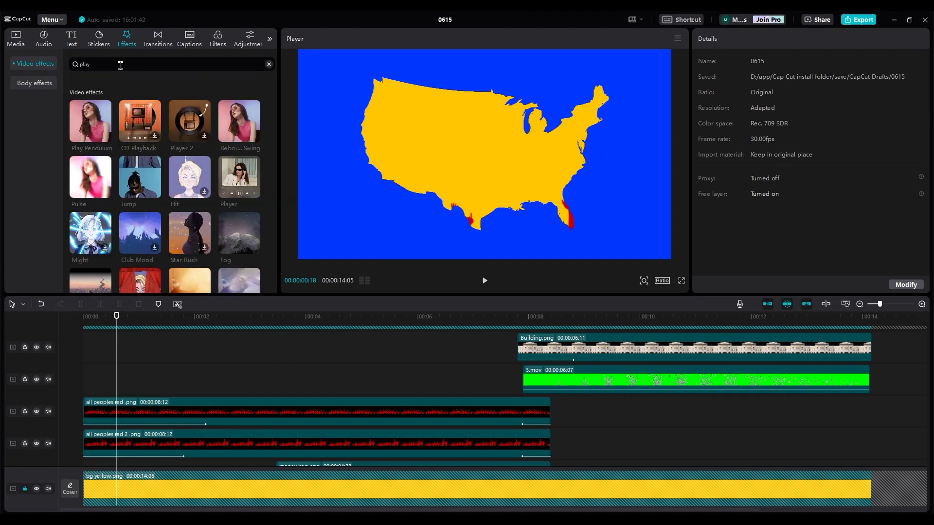
pyautogui.moveTo(92, 121); pyautogui.dragTo(126, 418)
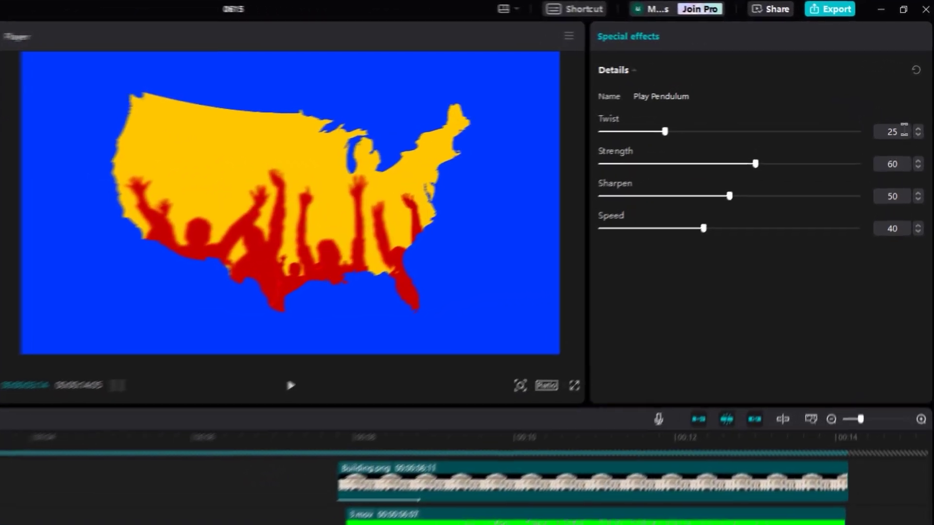
# Step: Set the Play Pendulum effect on all peoples red.png to Twist 0, Strength 5 and Sharpen 10
pyautogui.click(890, 105)
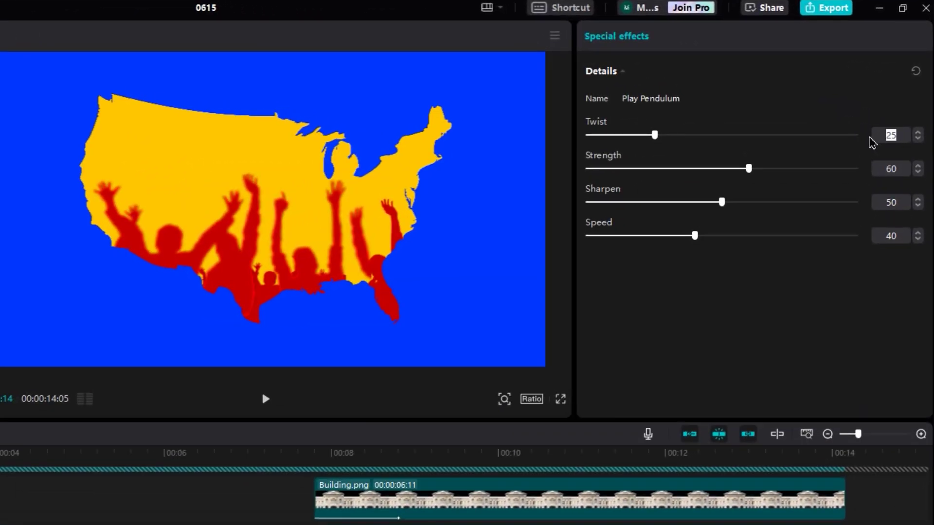
pyautogui.click(889, 113)
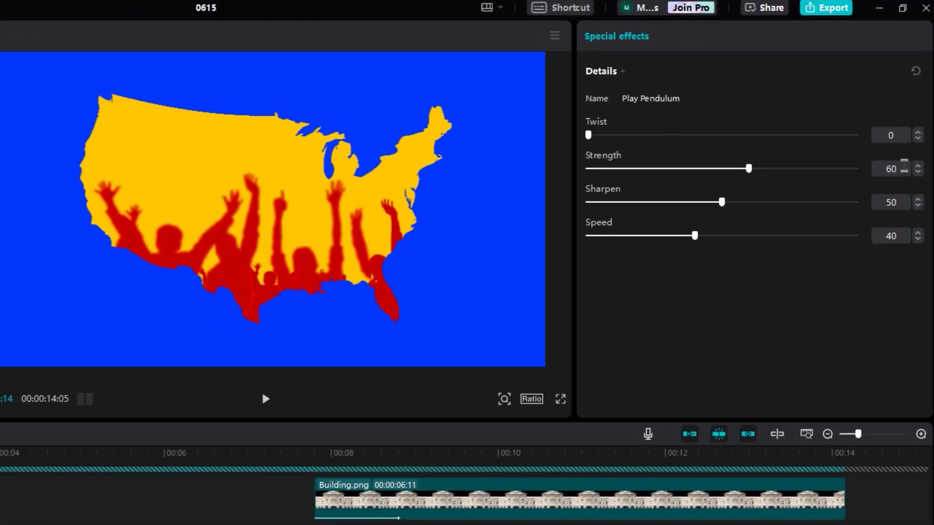
pyautogui.write('5')
pyautogui.press('Return')
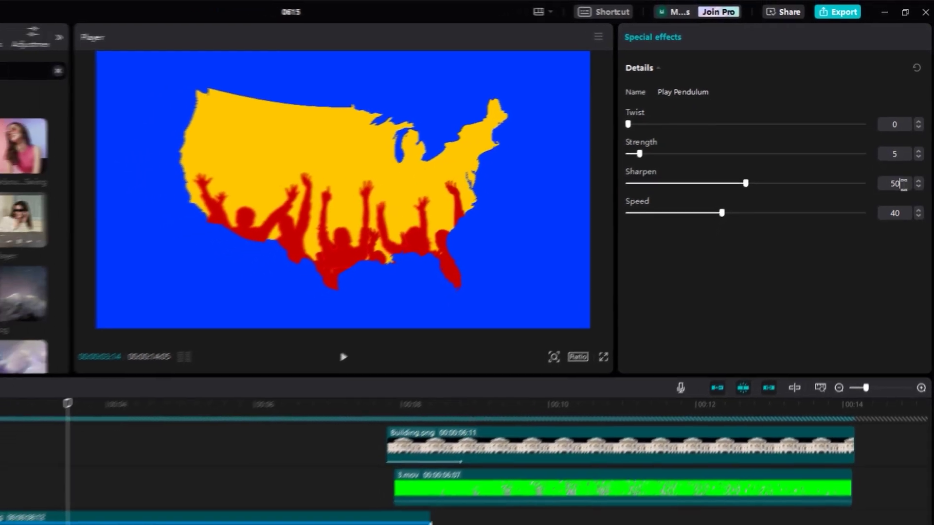
pyautogui.moveTo(899, 203); pyautogui.dragTo(860, 211)
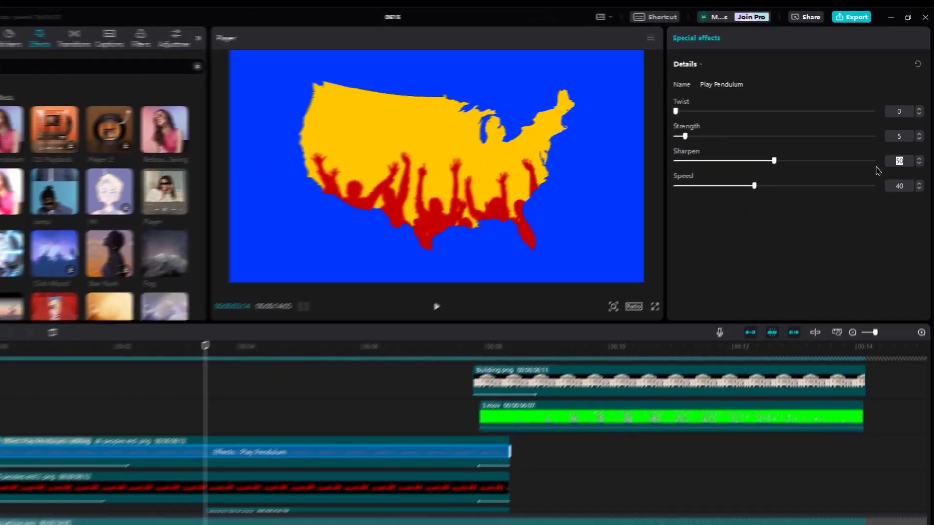
pyautogui.write('10')
pyautogui.press('Return')
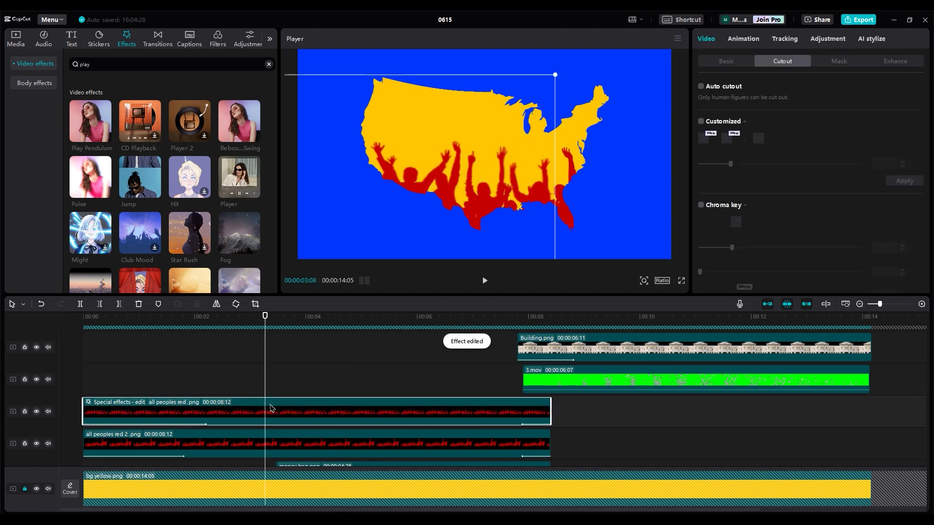
# Step: Apply Play Pendulum to the all peoples red 2.png clip with Twist 0, Strength 7 and a lower Sharpen value
pyautogui.click(278, 440)
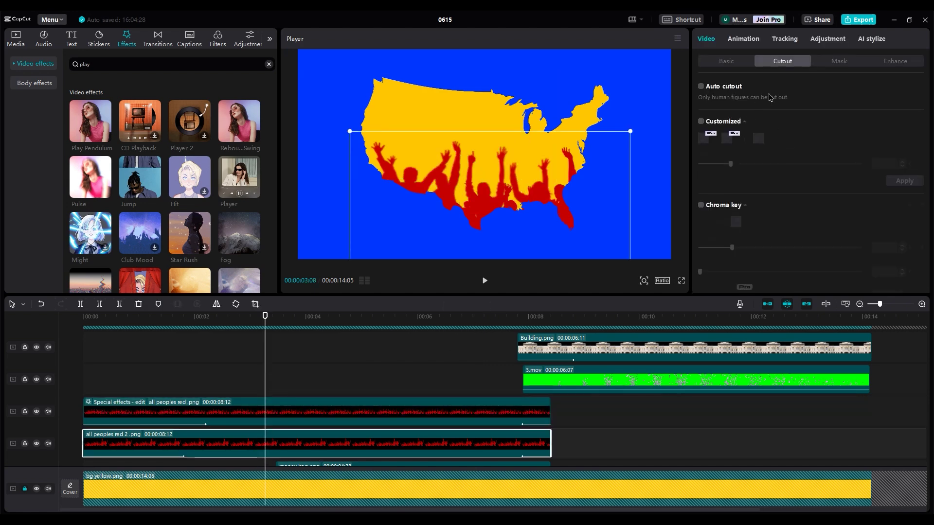
pyautogui.click(726, 61)
pyautogui.moveTo(90, 121); pyautogui.dragTo(210, 439)
pyautogui.press('Tab')
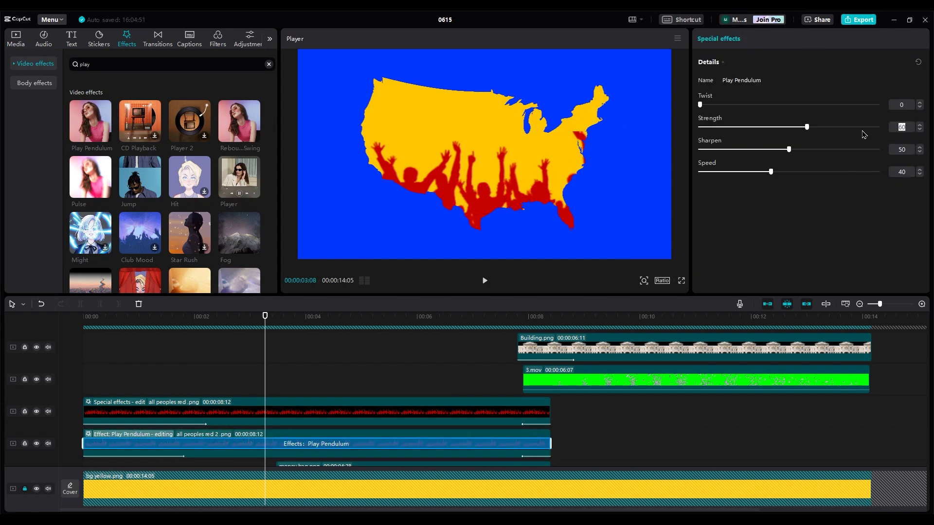
pyautogui.press('Tab')
pyautogui.write('1')
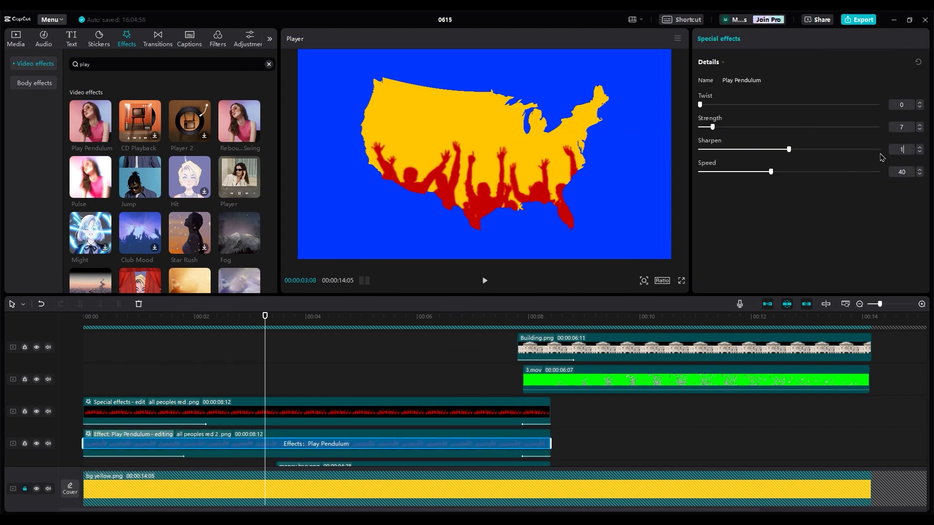
pyautogui.click(219, 350)
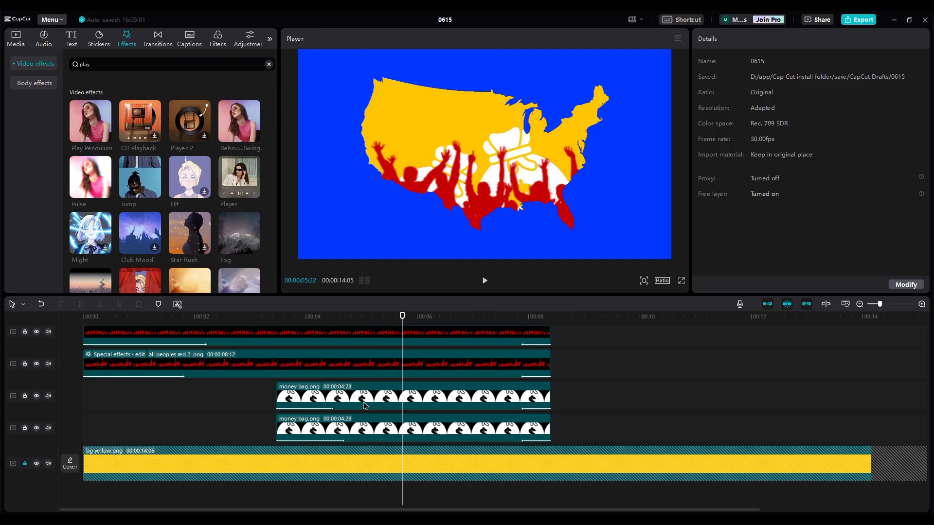
# Step: Apply Play Pendulum to the upper money bag clip and lower its Twist and Strength
pyautogui.moveTo(90, 122); pyautogui.dragTo(369, 399)
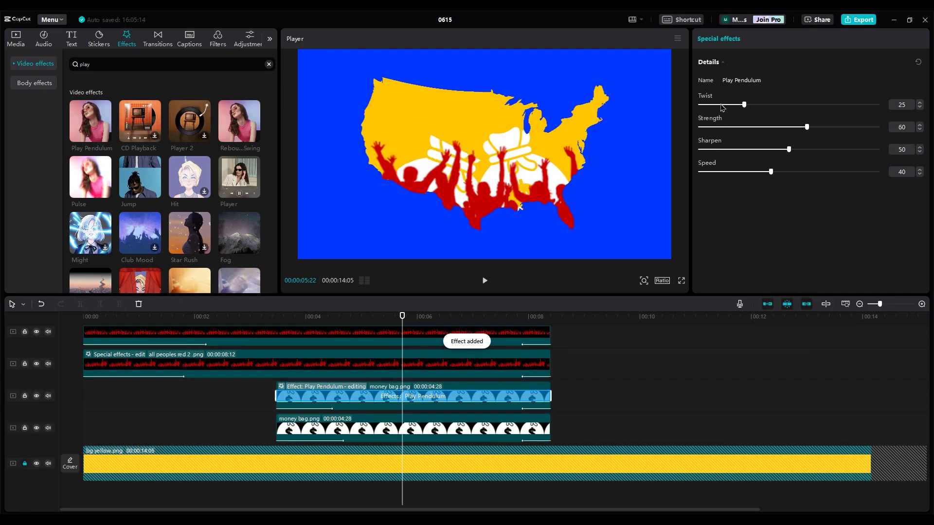
pyautogui.moveTo(721, 105); pyautogui.dragTo(699, 105)
pyautogui.moveTo(712, 127)
pyautogui.mouseDown()
pyautogui.moveTo(722, 130)
pyautogui.moveTo(703, 130)
pyautogui.mouseUp()
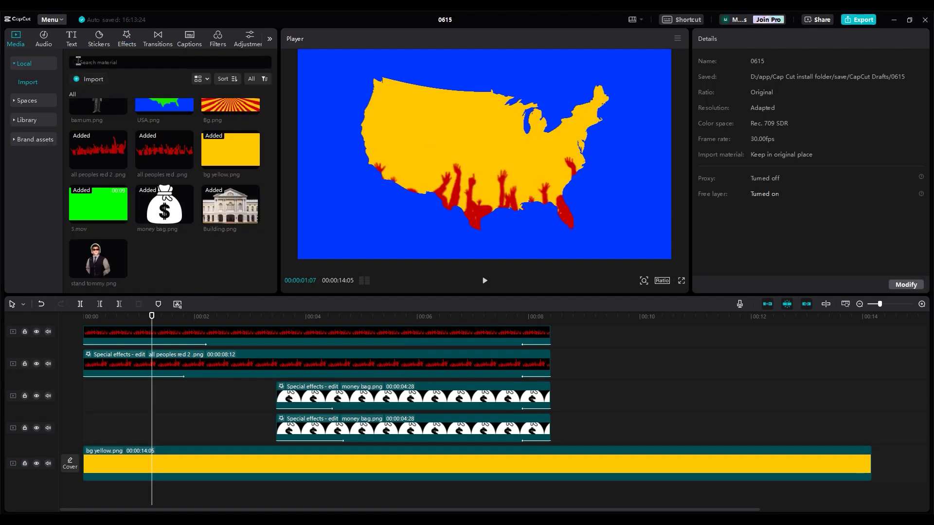
# Step: Add the text 1847 at the timeline start between the crowd and money bag tracks, in the vinco font with colour 8A0000
pyautogui.click(71, 39)
pyautogui.moveTo(90, 90); pyautogui.dragTo(77, 389)
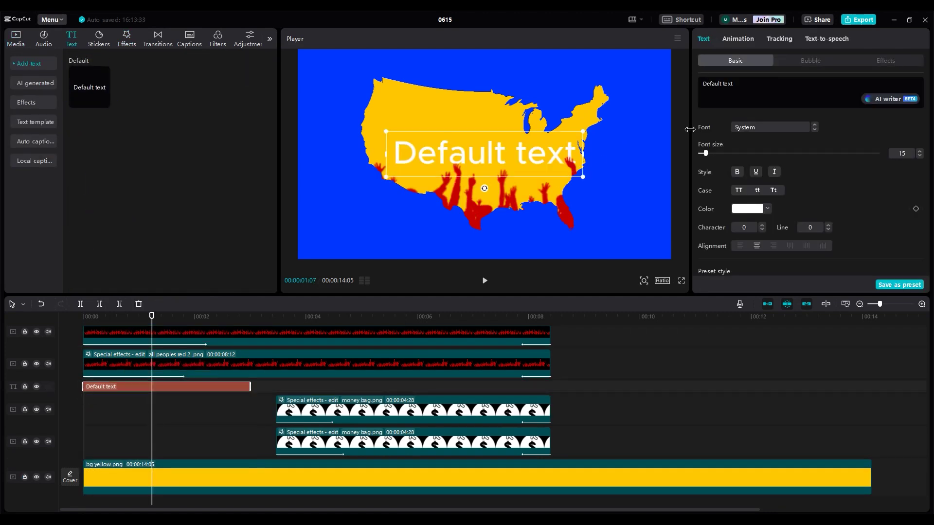
pyautogui.moveTo(749, 82); pyautogui.dragTo(667, 85)
pyautogui.write('1848')
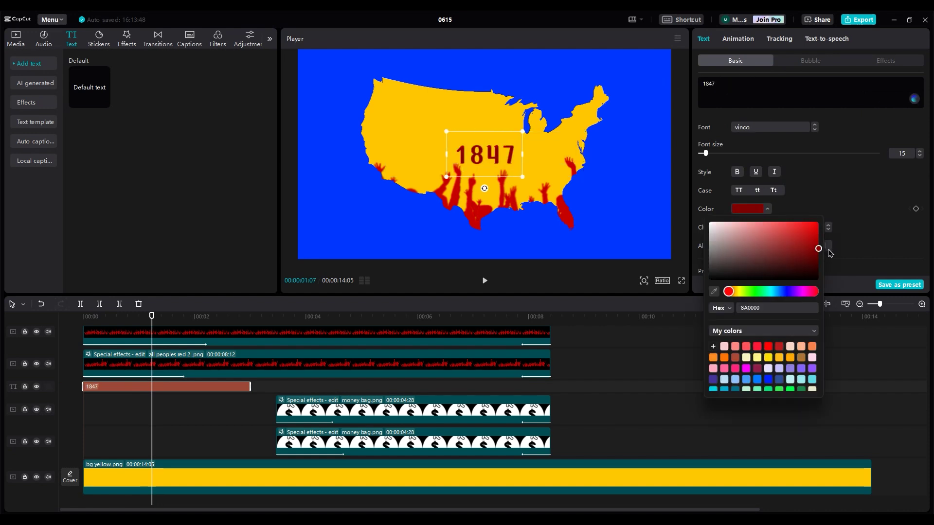
# Step: Enlarge the 1847 text and move it up and left on the map, above the crowd's raised hands
pyautogui.moveTo(211, 318); pyautogui.dragTo(222, 318)
pyautogui.moveTo(522, 177); pyautogui.dragTo(541, 188)
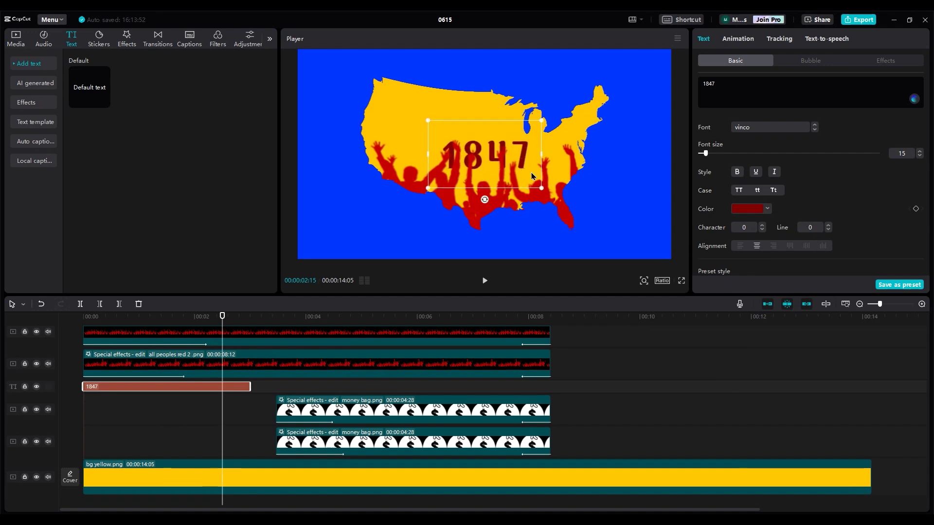
pyautogui.moveTo(525, 157); pyautogui.dragTo(494, 143)
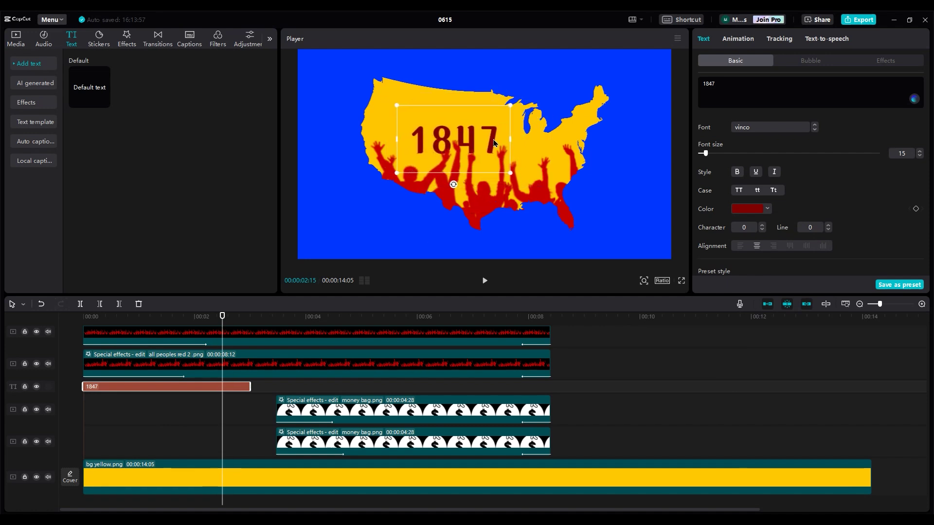
# Step: Give the 1847 text a Type 1 entrance animation lasting 0.8 s
pyautogui.click(738, 39)
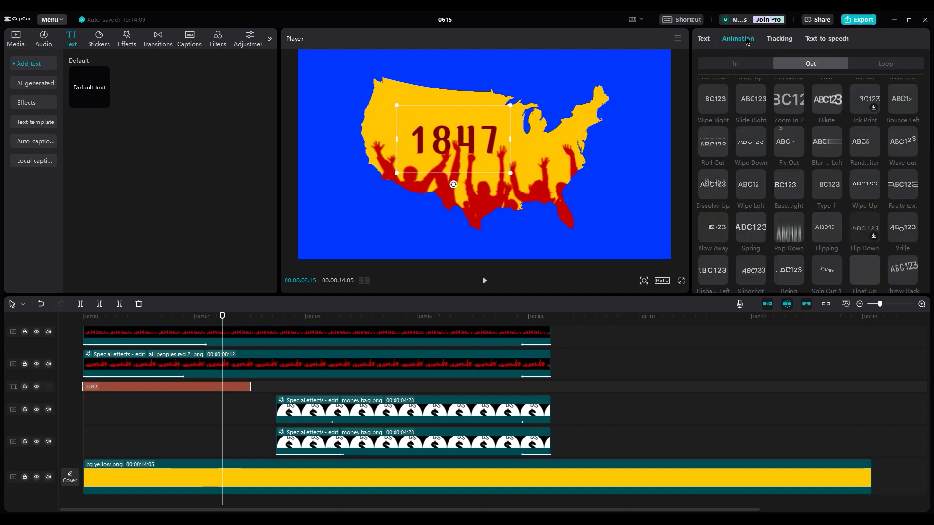
pyautogui.click(736, 65)
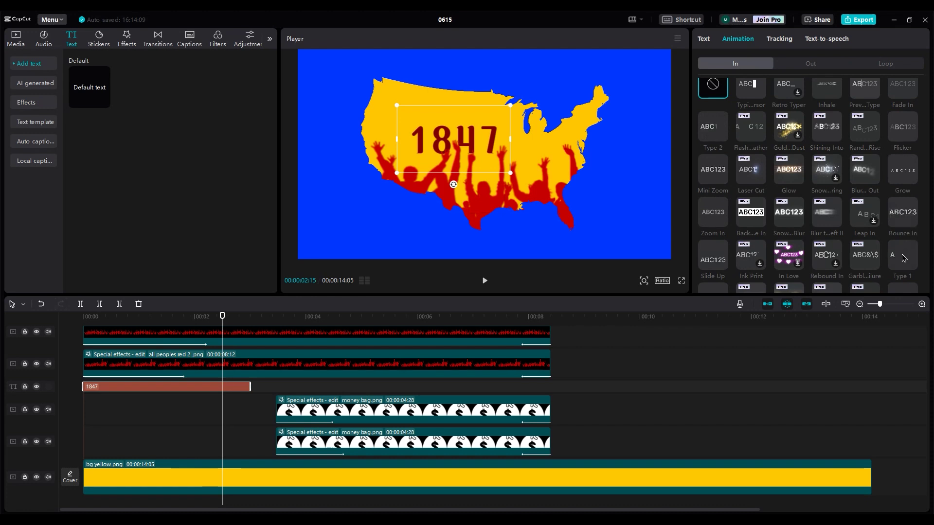
pyautogui.click(903, 258)
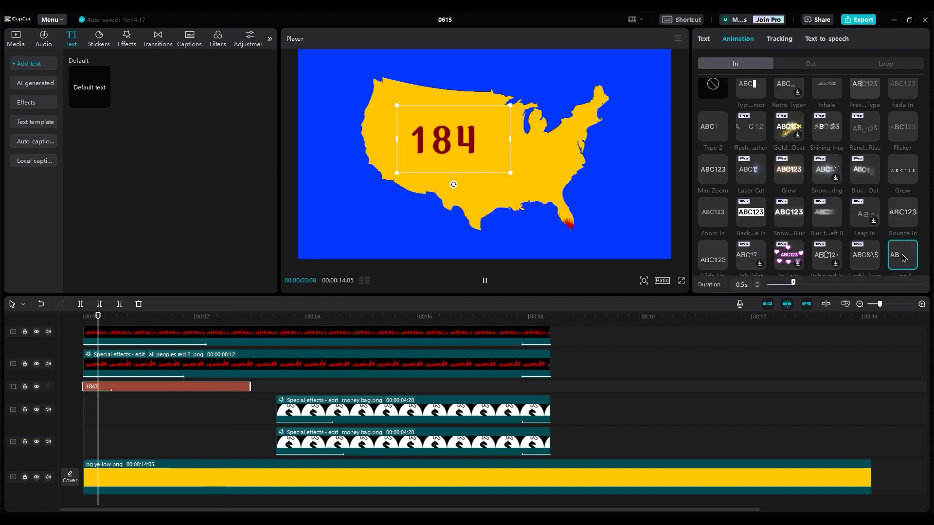
pyautogui.click(757, 283)
pyautogui.click(757, 283)
pyautogui.click(757, 283)
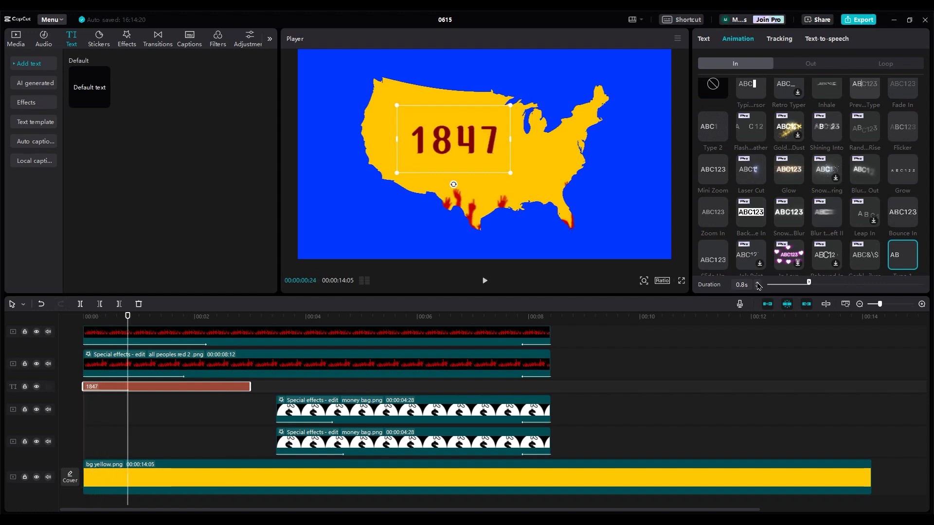
# Step: Add a Fade Out exit animation to the 1847 text and extend its clip to slightly overlap the money bag clips
pyautogui.click(808, 64)
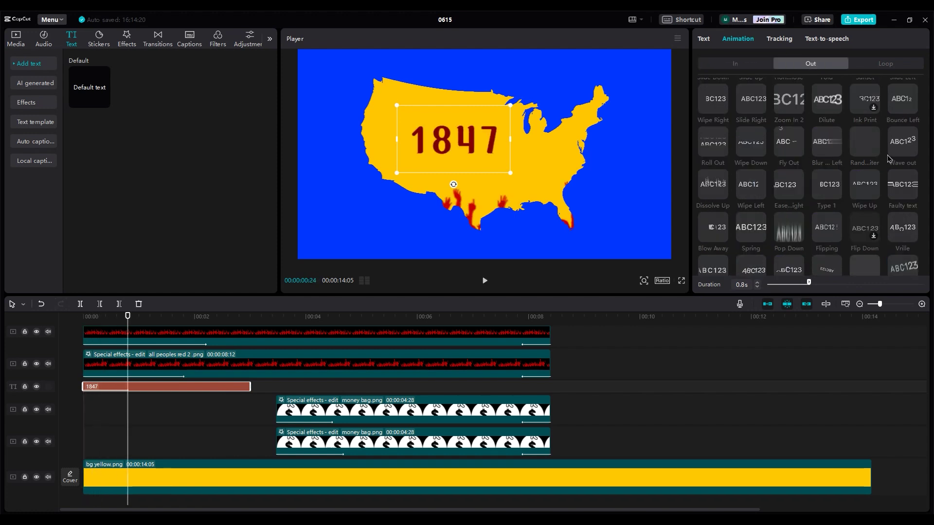
pyautogui.scroll(1, 727, 148)
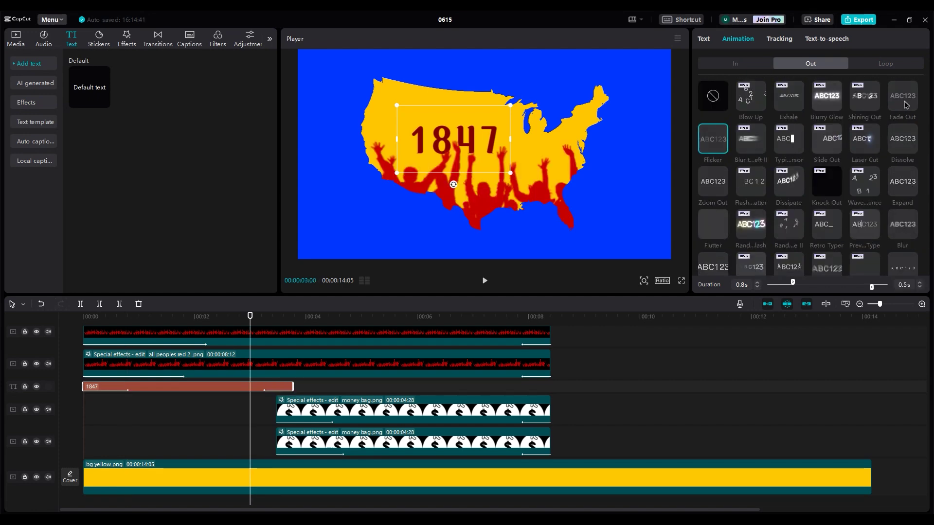
pyautogui.click(904, 101)
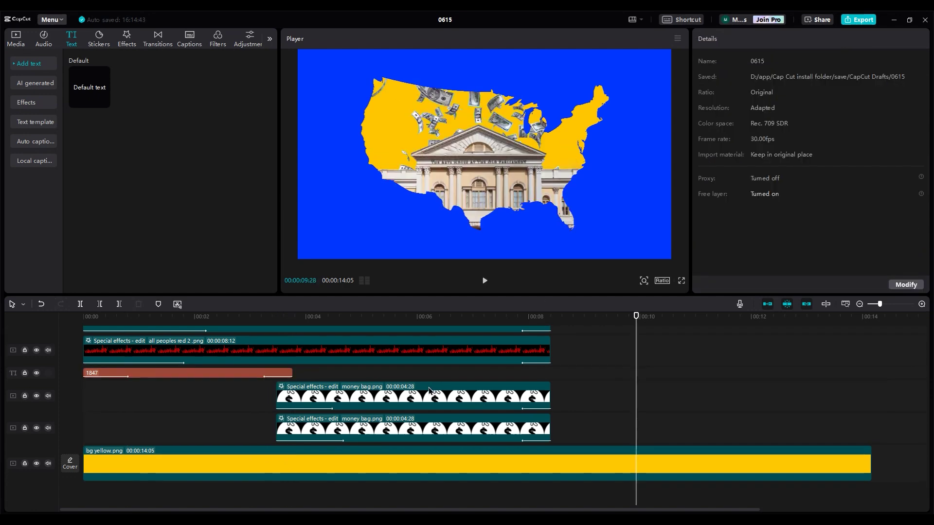
# Step: Combine all clips on the timeline into one compound clip
pyautogui.hotkey('ctrl', 'a')
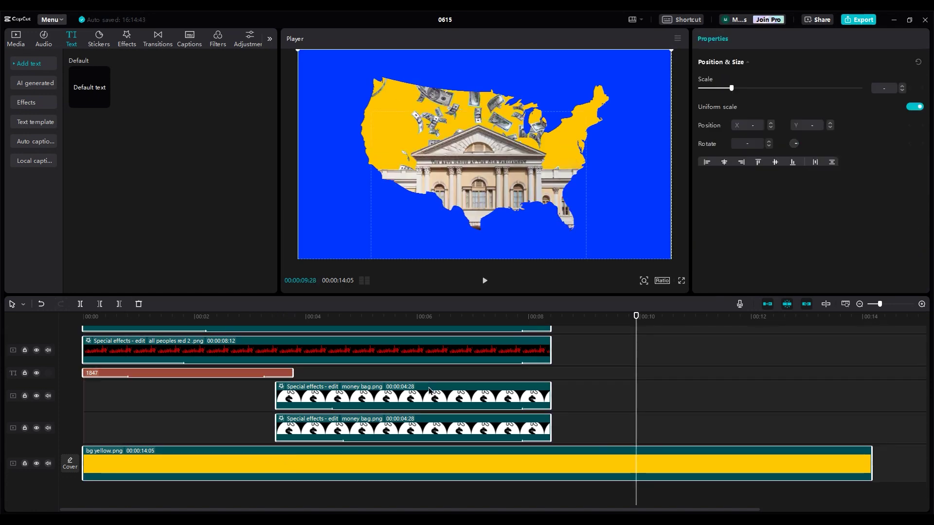
pyautogui.rightClick(424, 387)
pyautogui.click(448, 441)
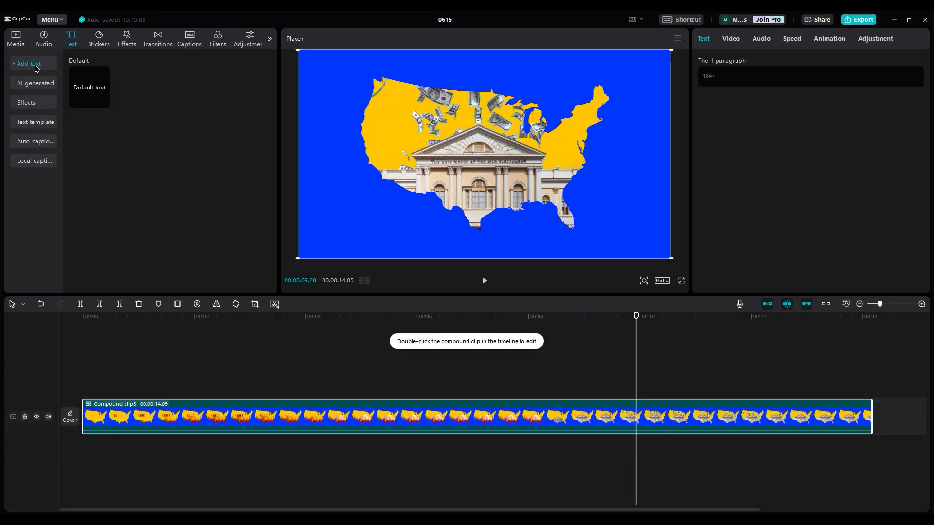
# Step: Place Bg.png on the track beneath the map compound clip and extend it to match the compound clip's full length
pyautogui.click(16, 38)
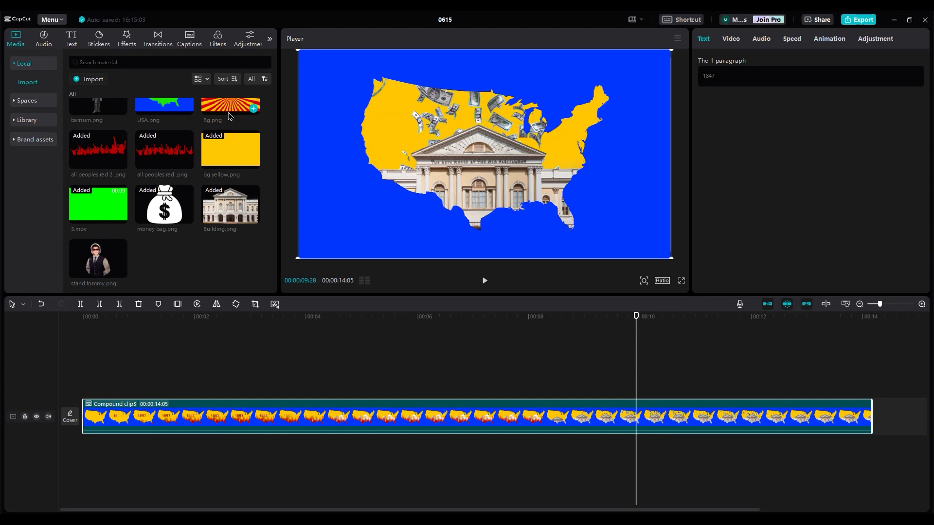
pyautogui.moveTo(230, 116); pyautogui.dragTo(90, 457)
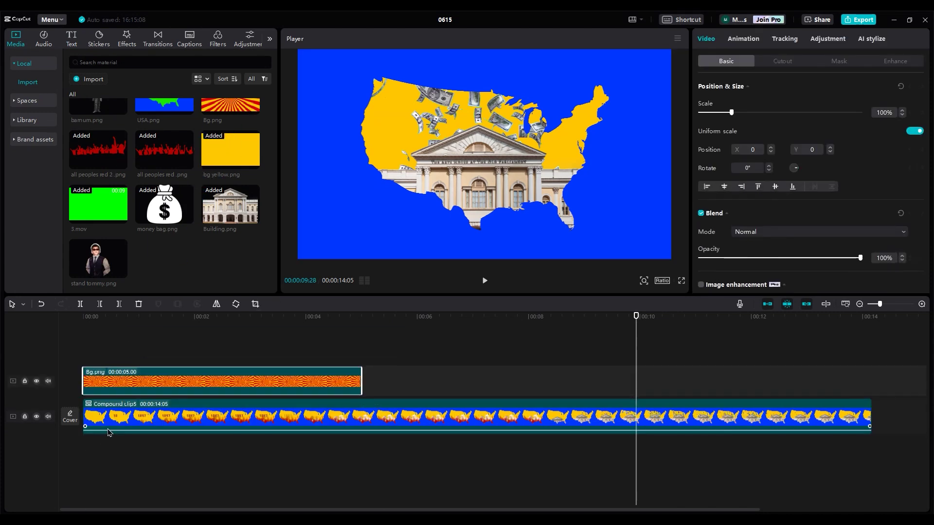
pyautogui.moveTo(108, 411); pyautogui.dragTo(104, 358)
pyautogui.click(108, 402)
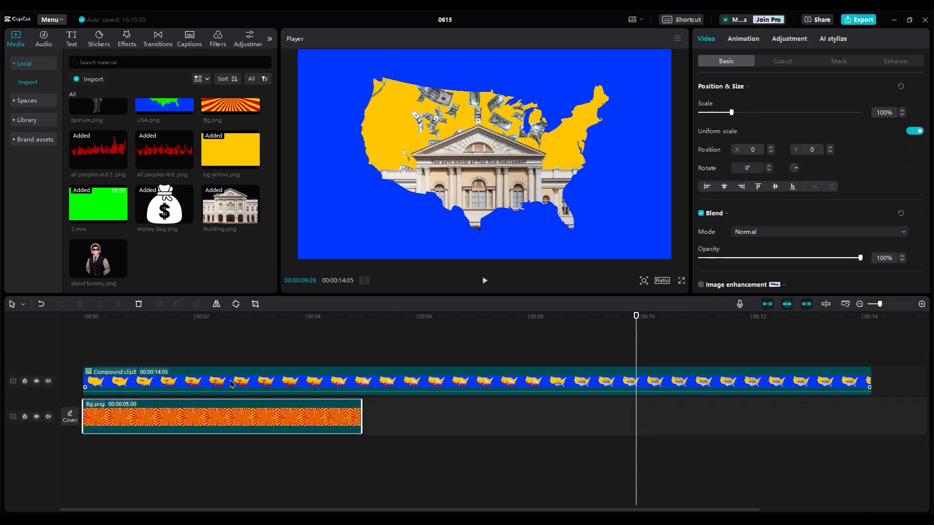
pyautogui.click(203, 333)
pyautogui.moveTo(373, 409); pyautogui.dragTo(871, 415)
# Step: Apply a chroma key to the map compound clip, picking the blue around the map as the key colour
pyautogui.click(430, 388)
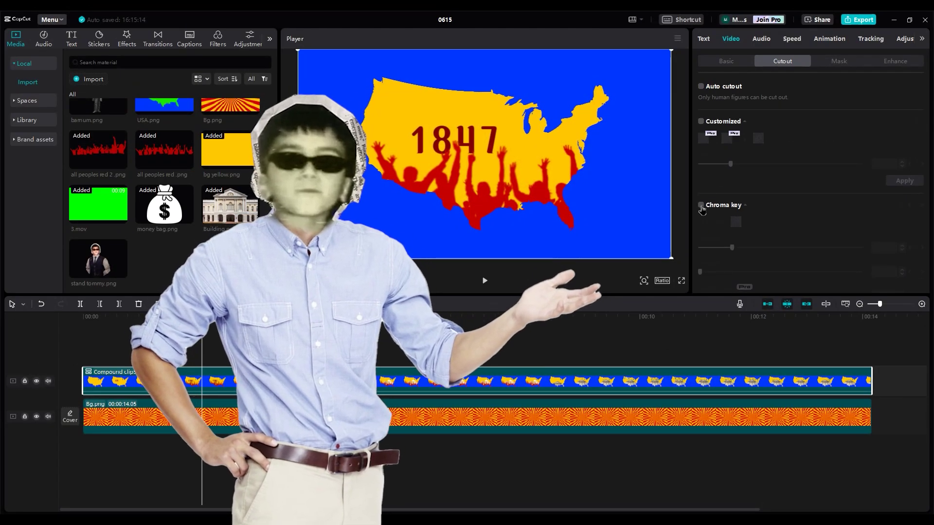
pyautogui.click(701, 204)
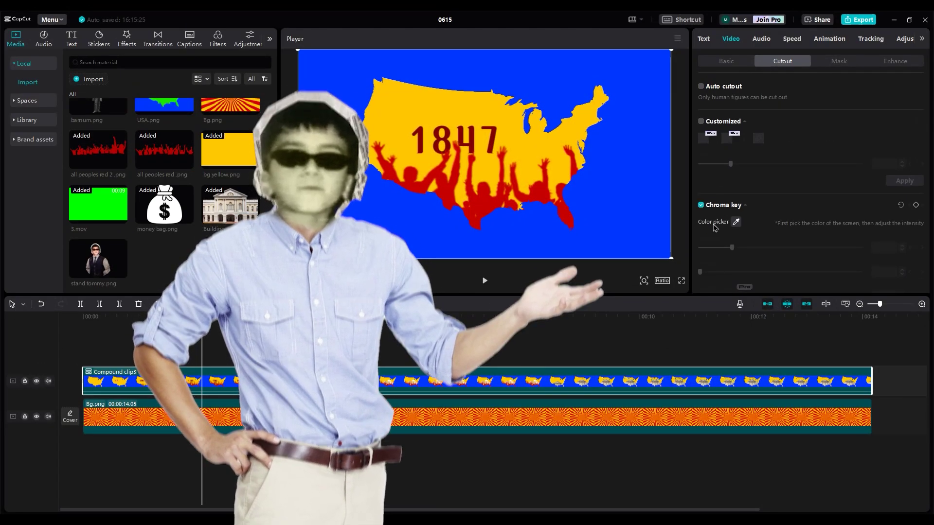
pyautogui.click(735, 221)
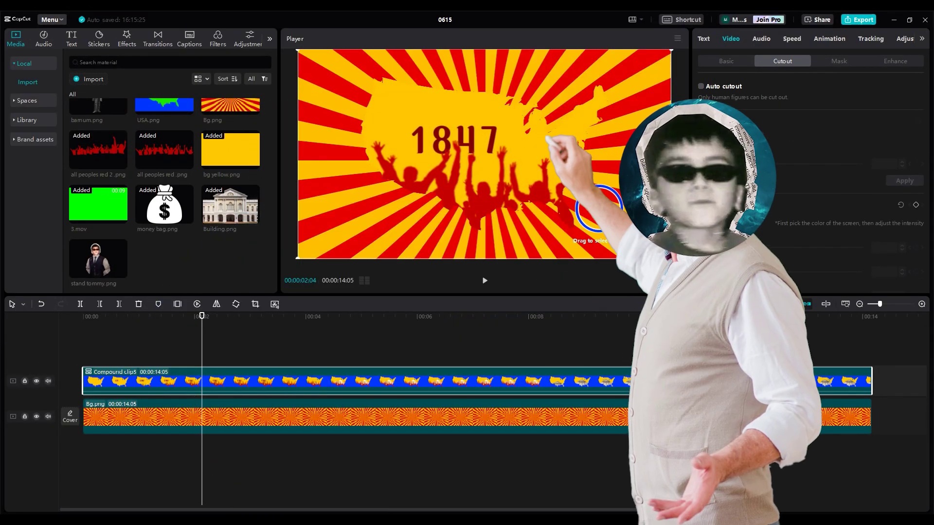
pyautogui.click(599, 209)
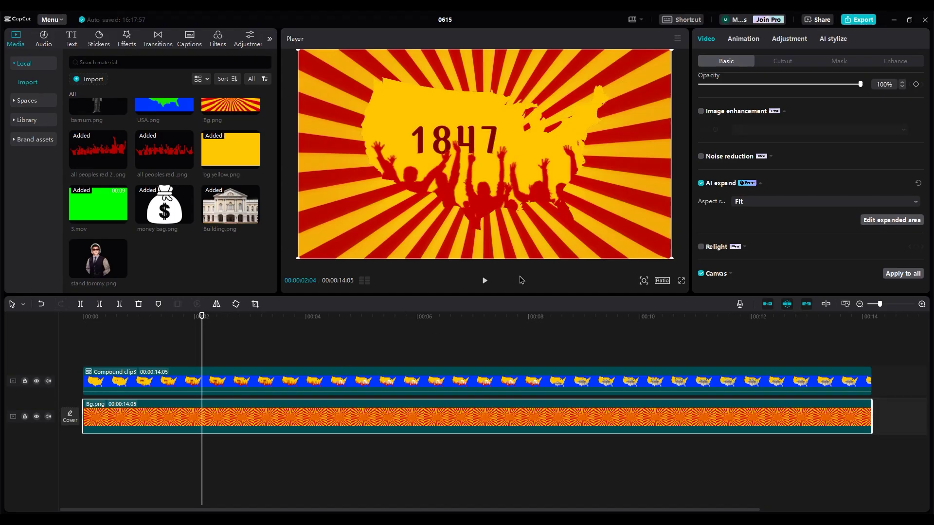
# Step: Darken the Bg.png sunburst background through its colour adjustments
pyautogui.click(789, 39)
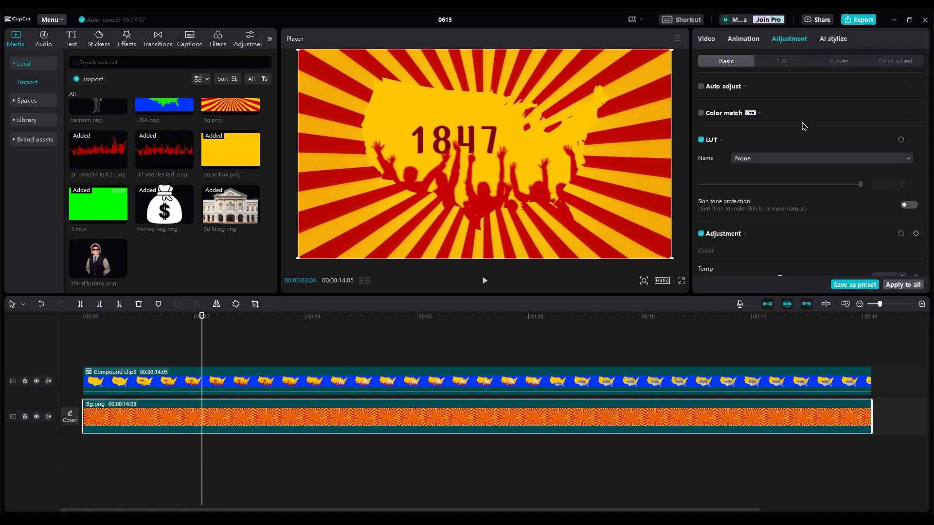
pyautogui.scroll(-5, 777, 233)
pyautogui.moveTo(780, 204); pyautogui.dragTo(648, 205)
pyautogui.click(115, 356)
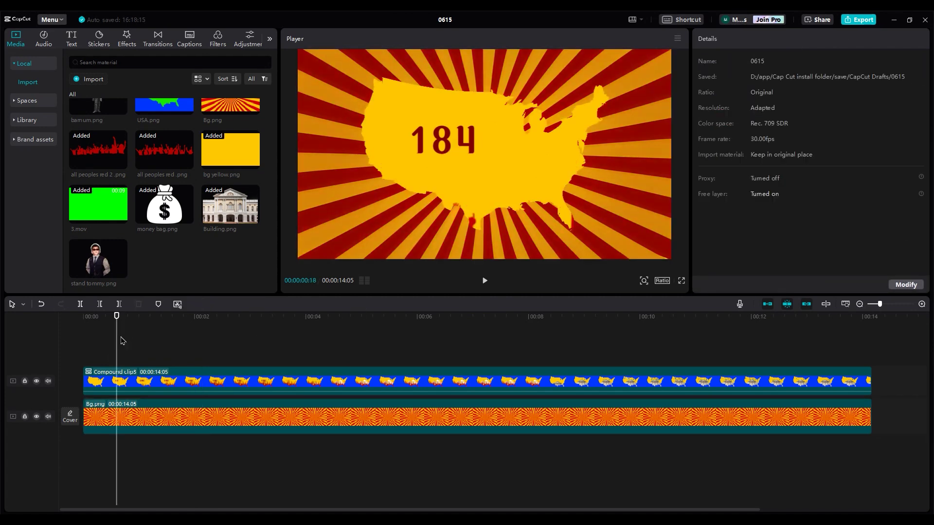
# Step: Keyframe the rotation of Bg.png from 0° at the timeline start to 360° at 00:00:14:03
pyautogui.moveTo(117, 318); pyautogui.dragTo(81, 336)
pyautogui.click(136, 424)
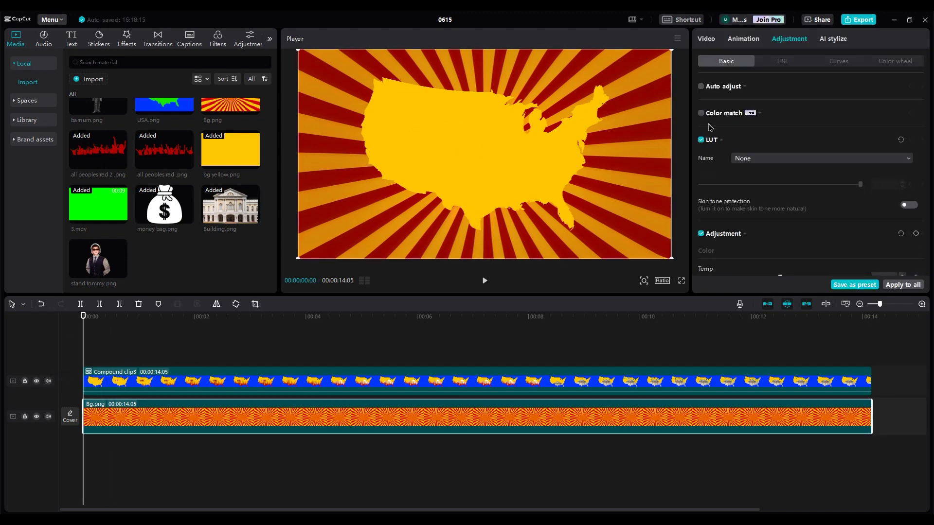
pyautogui.click(706, 39)
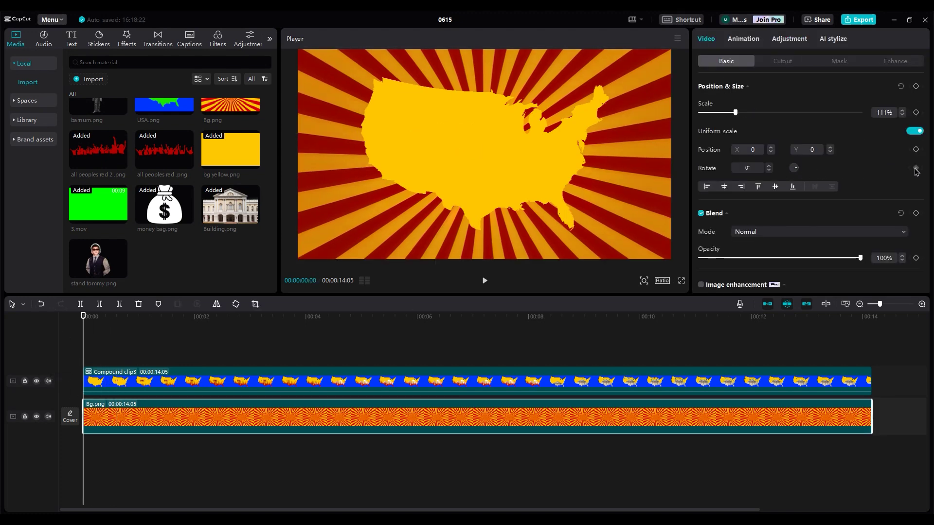
pyautogui.moveTo(455, 320); pyautogui.dragTo(867, 333)
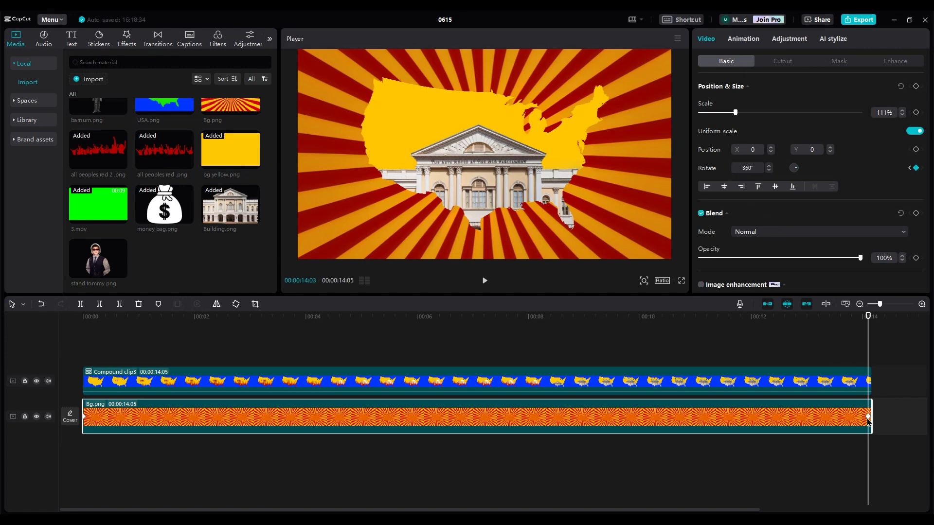
# Step: Scale Bg.png up to 184% so the rotating background fills the frame, and return the playhead to the start
pyautogui.click(130, 356)
pyautogui.moveTo(128, 320); pyautogui.dragTo(241, 346)
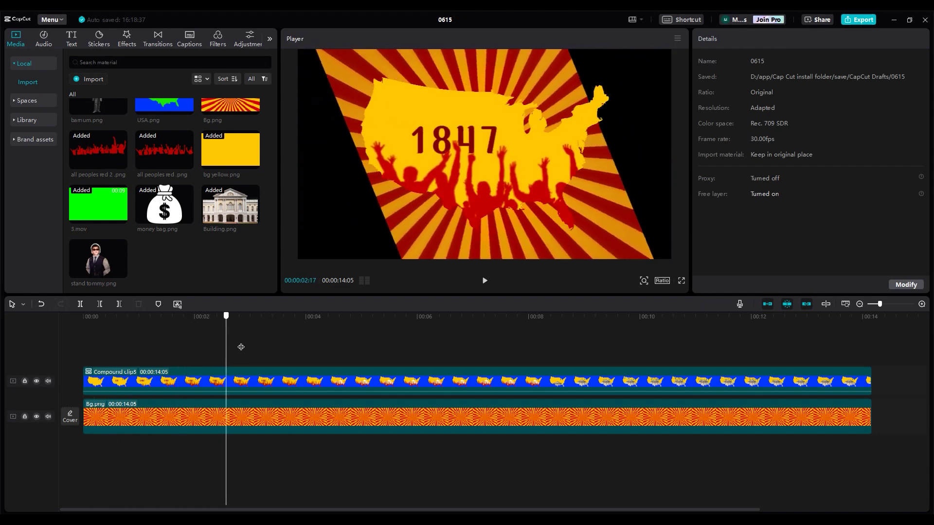
pyautogui.moveTo(731, 113); pyautogui.dragTo(759, 113)
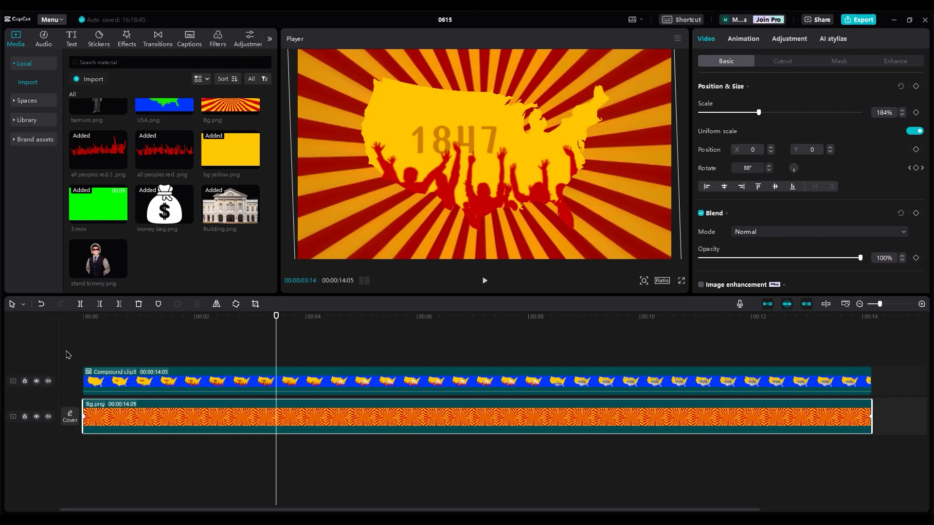
pyautogui.click(68, 354)
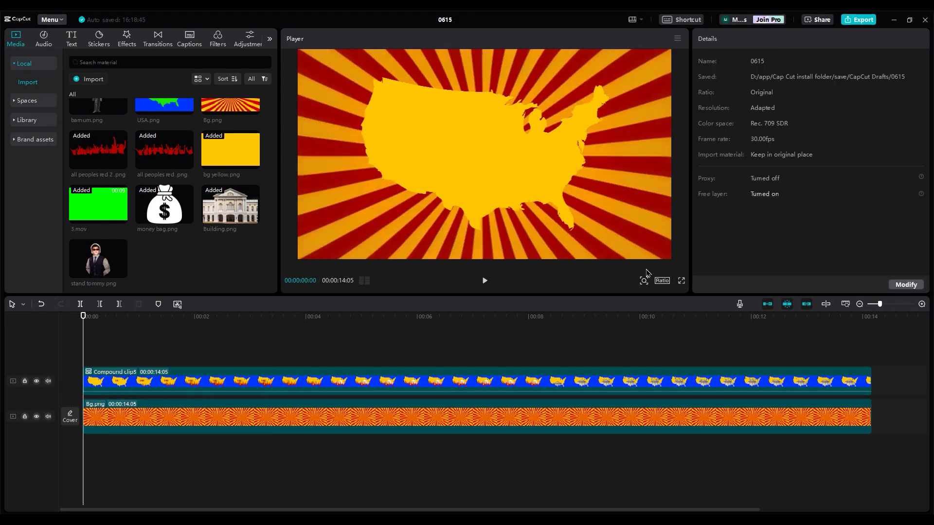
# Step: Play the composition full screen to review the map over the rotating background
pyautogui.click(682, 282)
pyautogui.press('space')
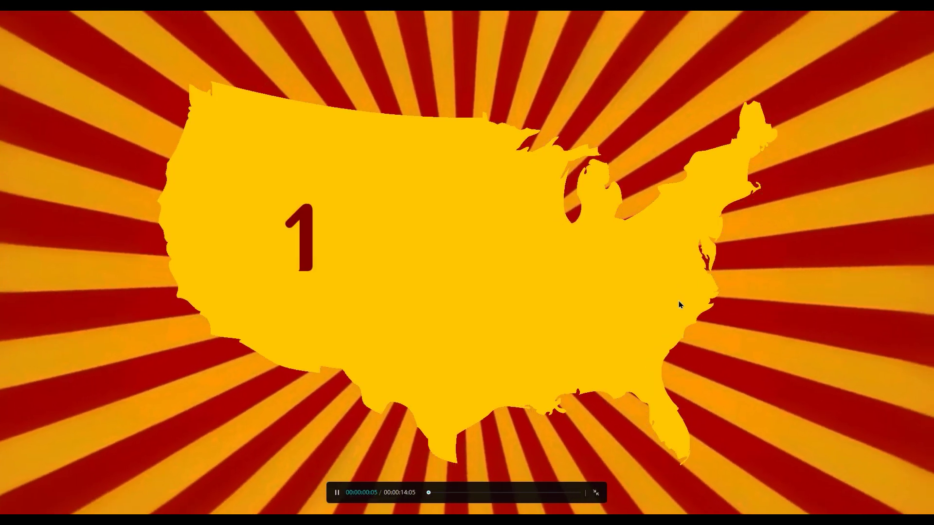
pyautogui.press('Escape')
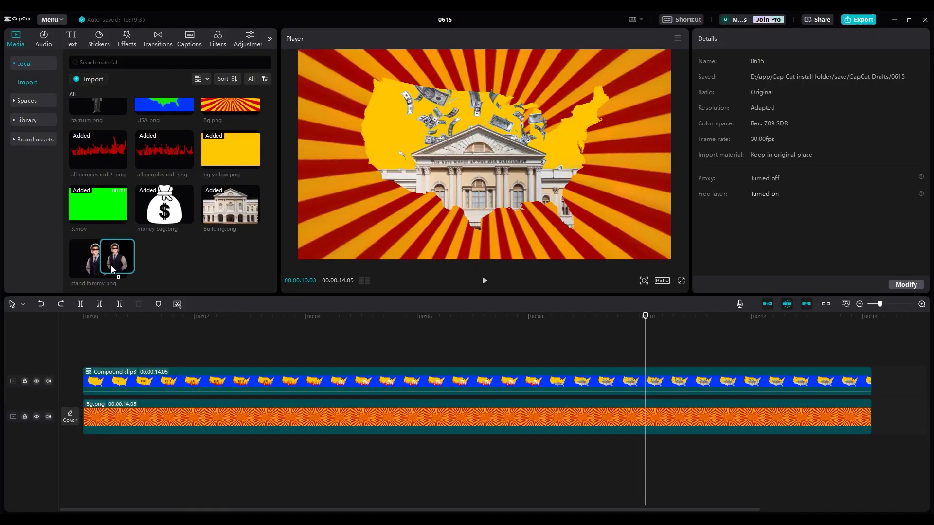
# Step: Place stand tommy.png above the map at the timeline's end, scale it to 108% and apply a Slide Up entrance animation
pyautogui.moveTo(111, 268); pyautogui.dragTo(591, 353)
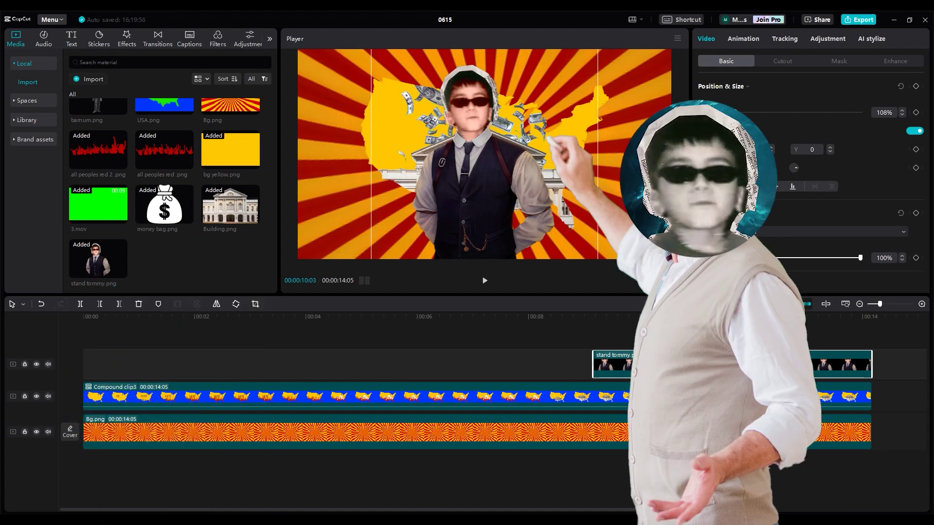
pyautogui.click(738, 43)
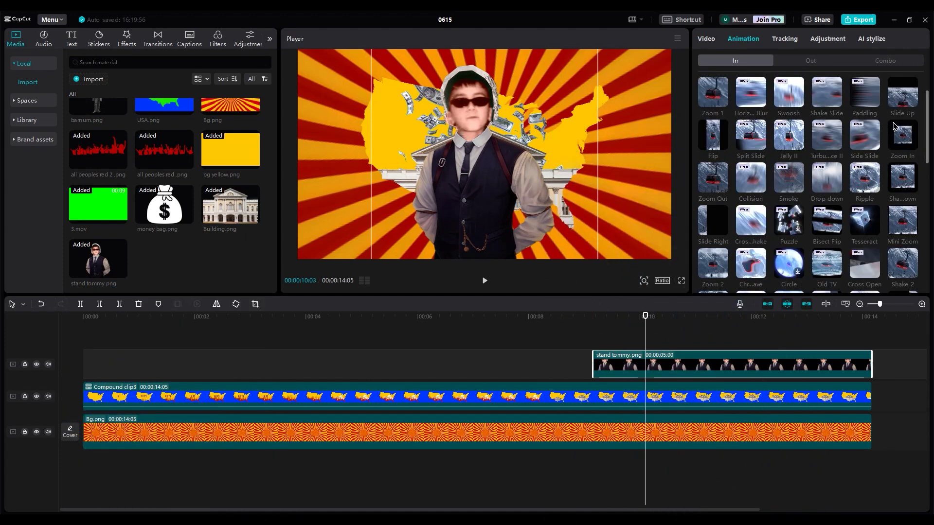
pyautogui.click(902, 93)
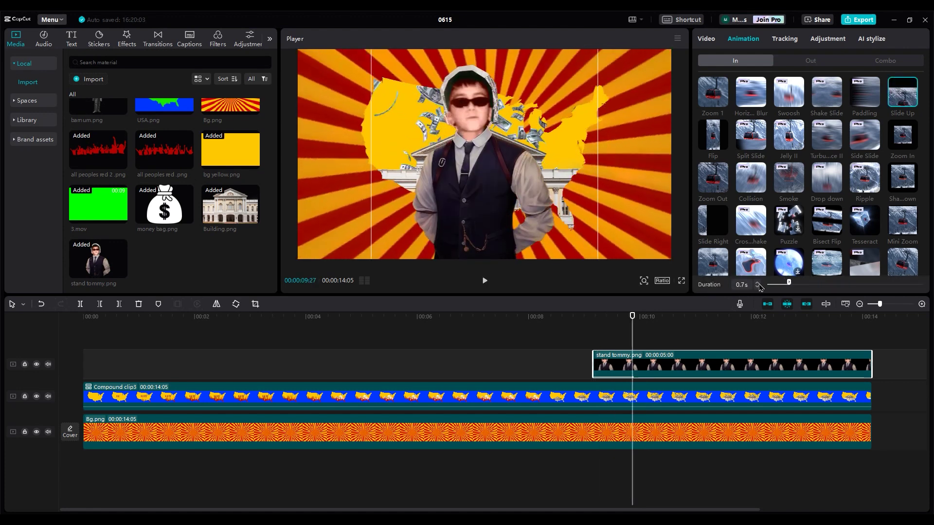
# Step: Add a Blur effect beneath stand tommy.png, keyframed from no blur at the clip's start to 5 at 00:00:10:00, and preview it
pyautogui.click(126, 39)
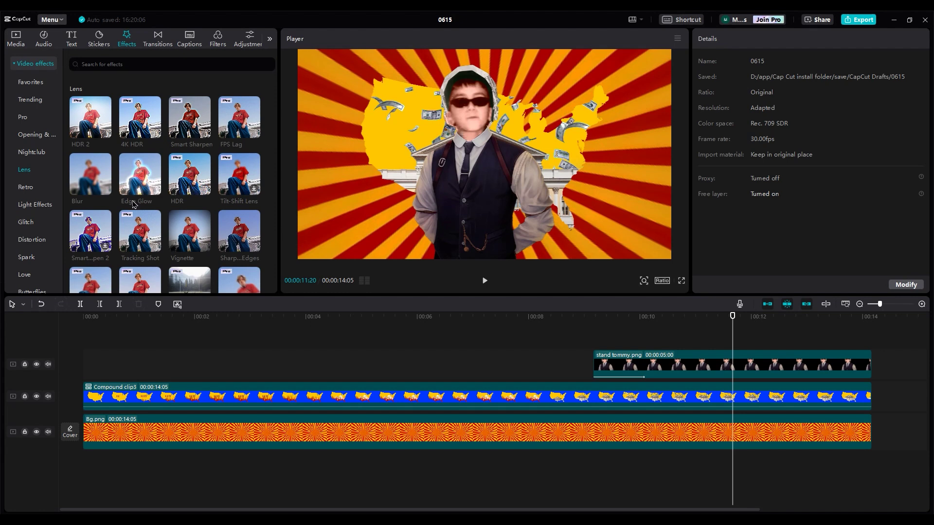
pyautogui.moveTo(133, 204); pyautogui.dragTo(599, 386)
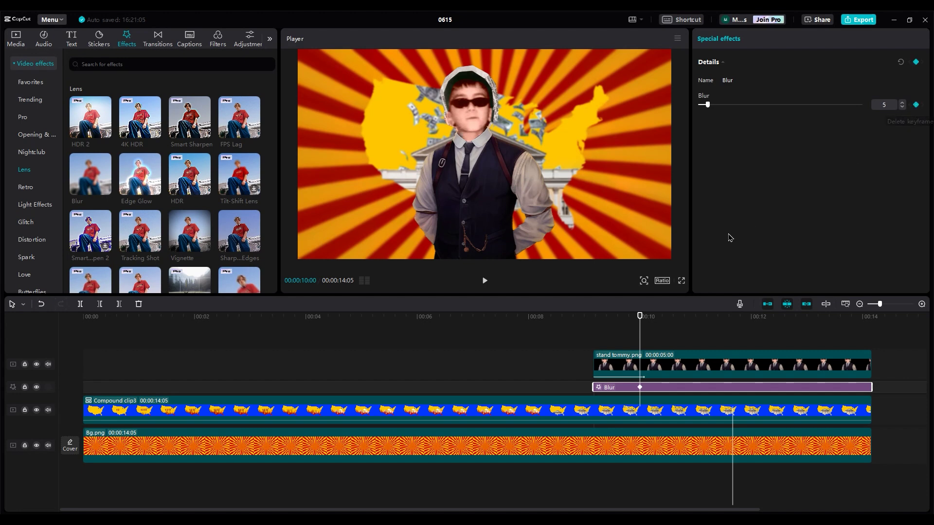
pyautogui.moveTo(638, 314); pyautogui.dragTo(594, 318)
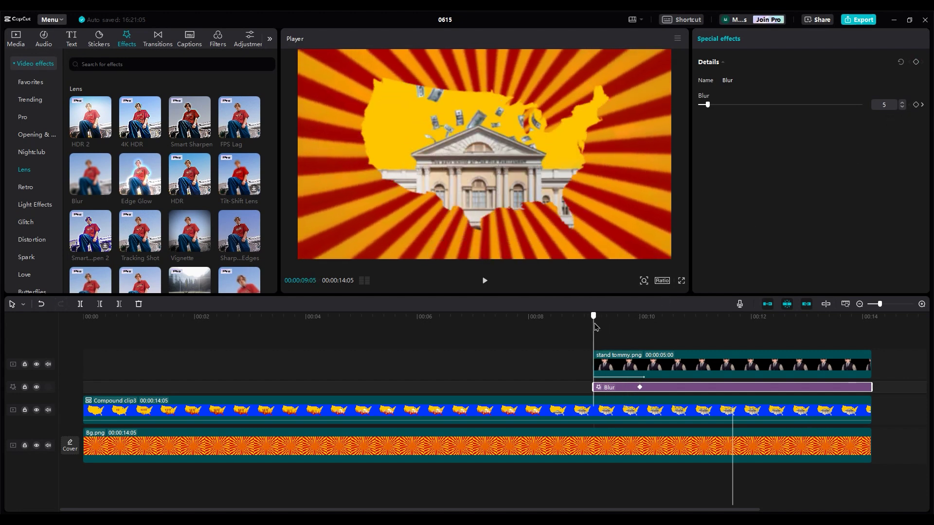
pyautogui.moveTo(708, 106); pyautogui.dragTo(657, 114)
pyautogui.click(566, 394)
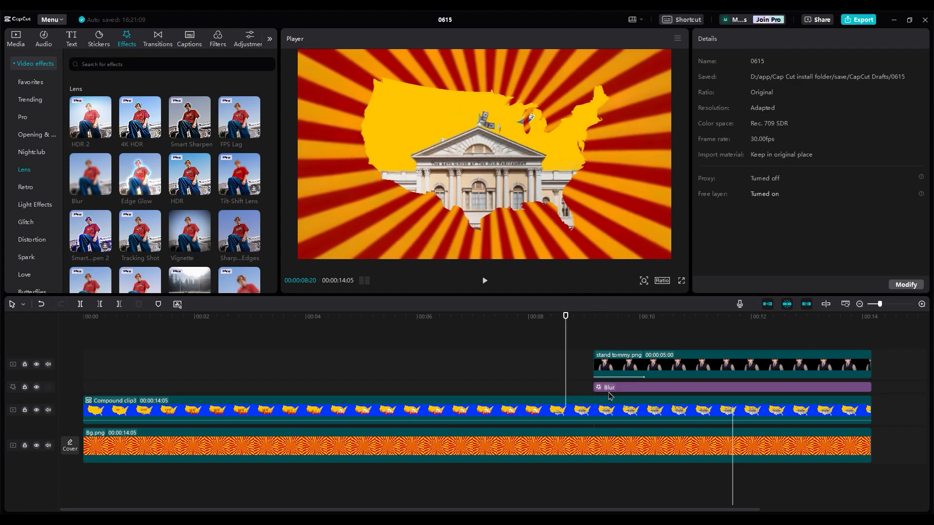
pyautogui.press('space')
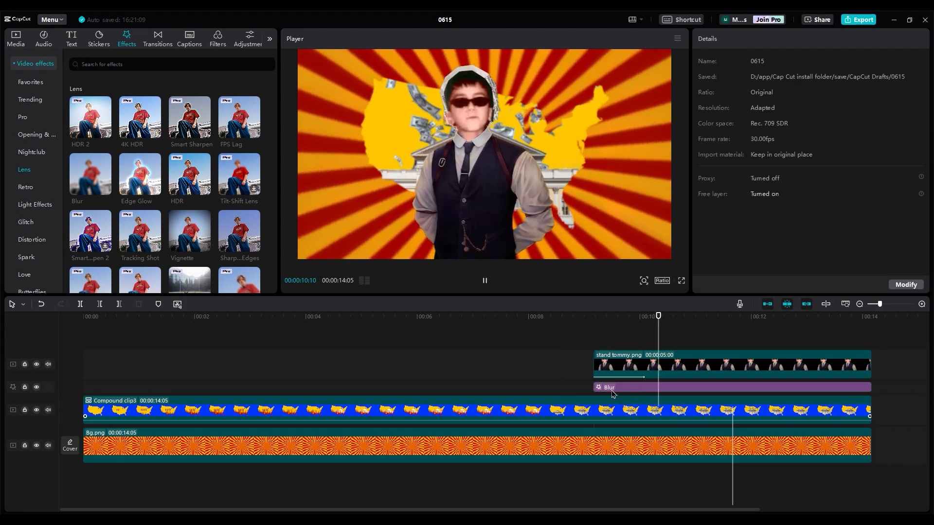
# Step: Place a second Blur effect between the map compound clip and Bg.png, spanning the whole timeline
pyautogui.moveTo(644, 389); pyautogui.dragTo(84, 434)
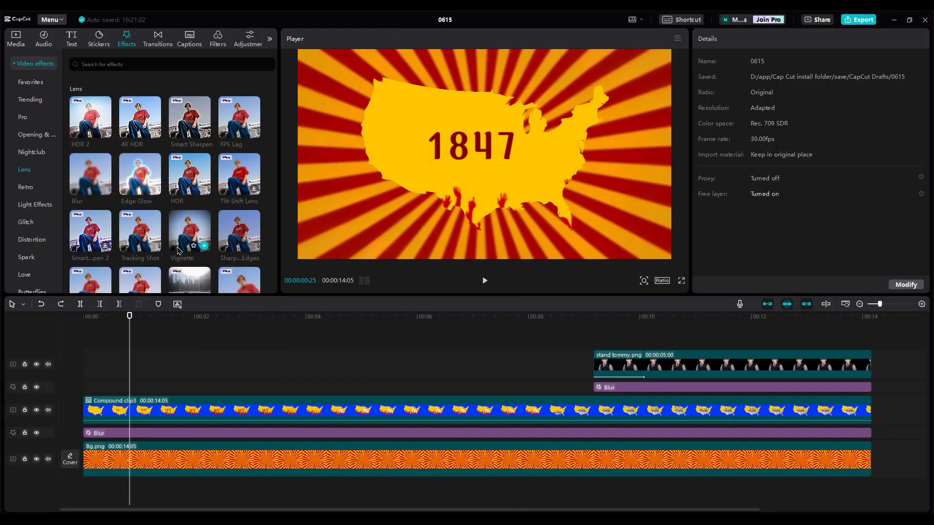
# Step: Place a Vignette effect between the map compound clip and the lower Blur effect, extending it across the whole timeline
pyautogui.moveTo(116, 406); pyautogui.dragTo(99, 436)
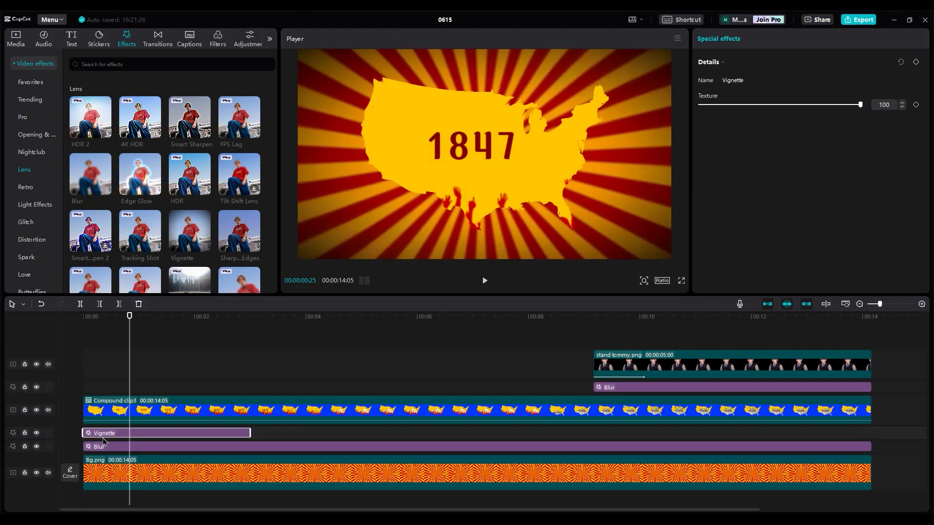
pyautogui.moveTo(249, 433); pyautogui.dragTo(871, 433)
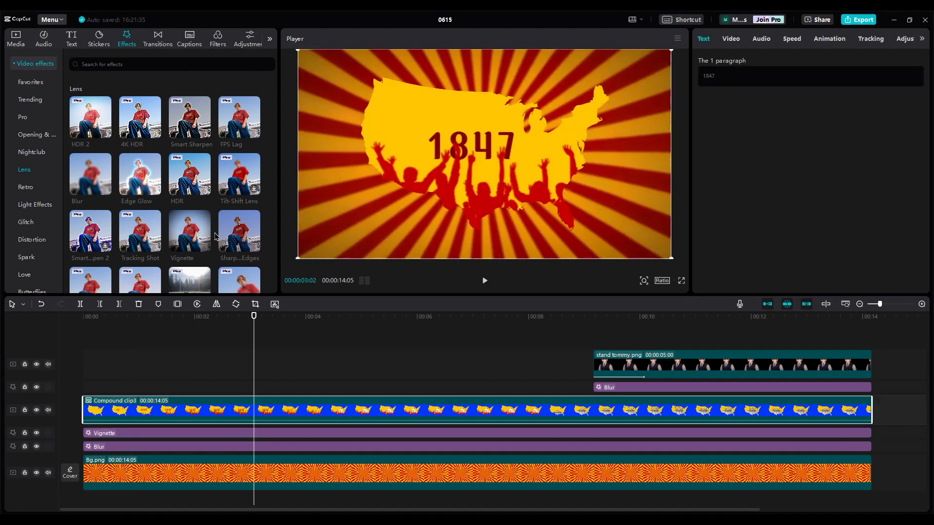
# Step: Apply the Play Pendulum effect to stand tommy.png with Strength 13 and Sharpen 10, and play the result
pyautogui.click(32, 153)
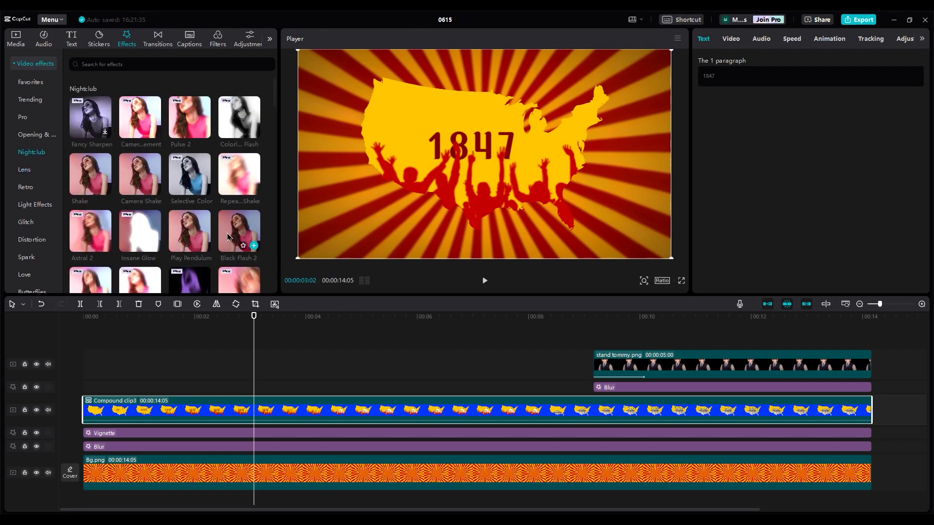
pyautogui.moveTo(189, 230); pyautogui.dragTo(644, 365)
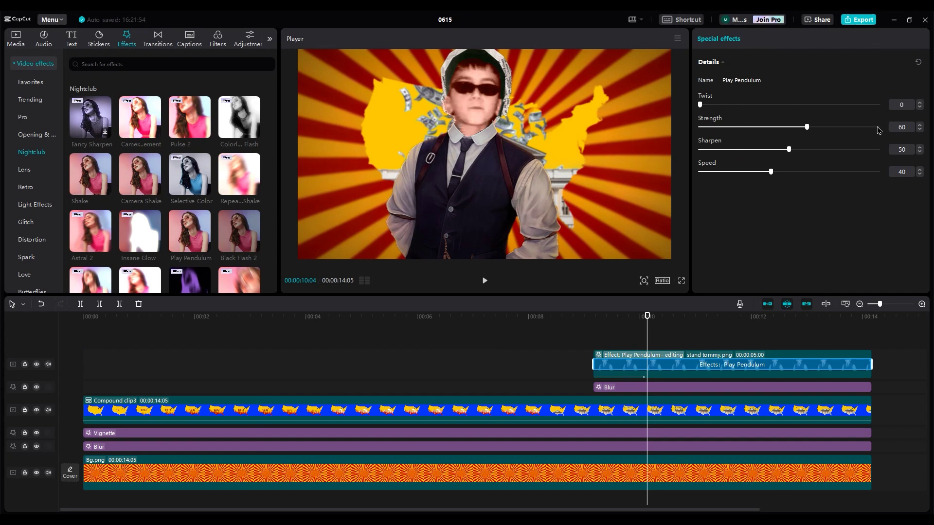
pyautogui.click(904, 147)
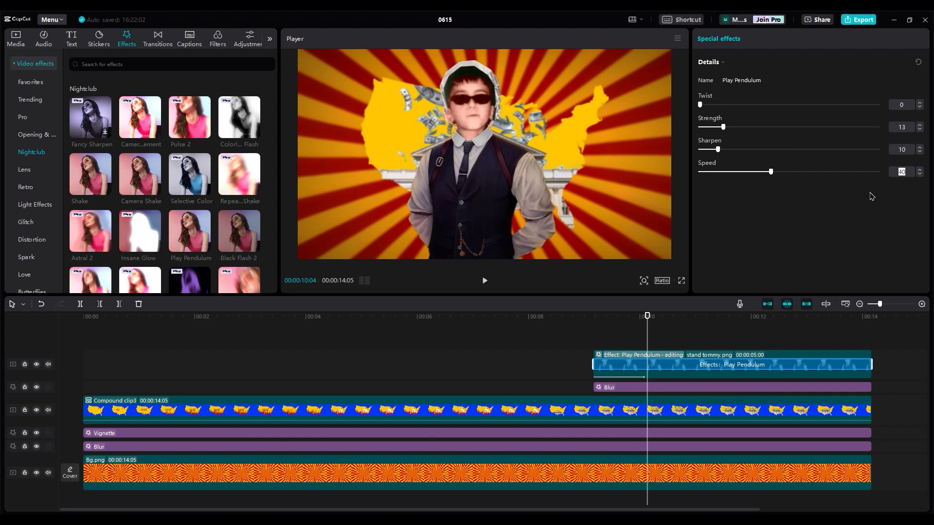
pyautogui.press('space')
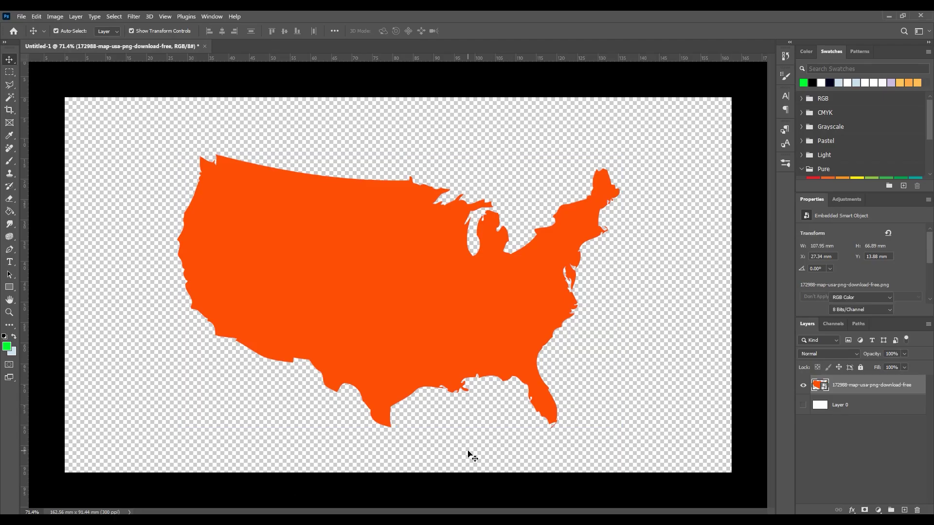
# Step: Switch to Photoshop and adjust the Hue/Saturation of the orange USA map layer
pyautogui.click(422, 372)
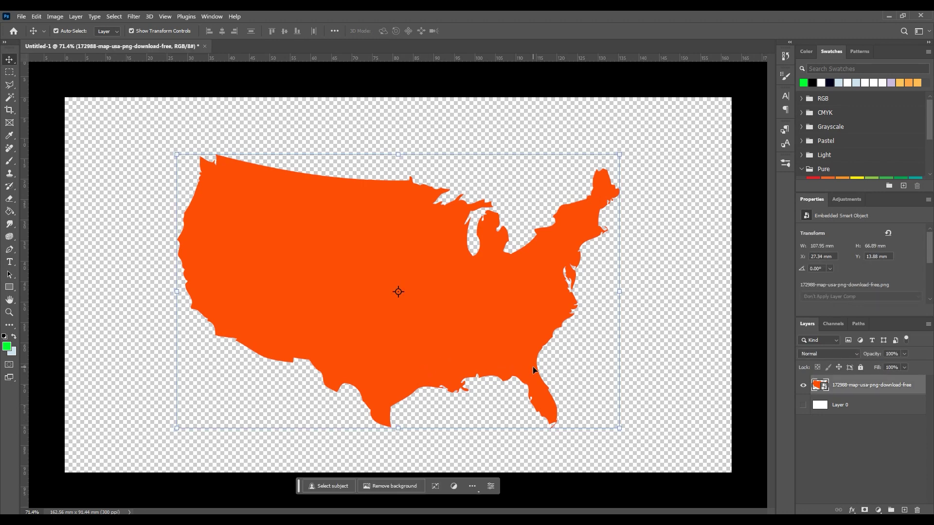
pyautogui.hotkey('ctrl', 'u')
pyautogui.moveTo(439, 180); pyautogui.dragTo(473, 183)
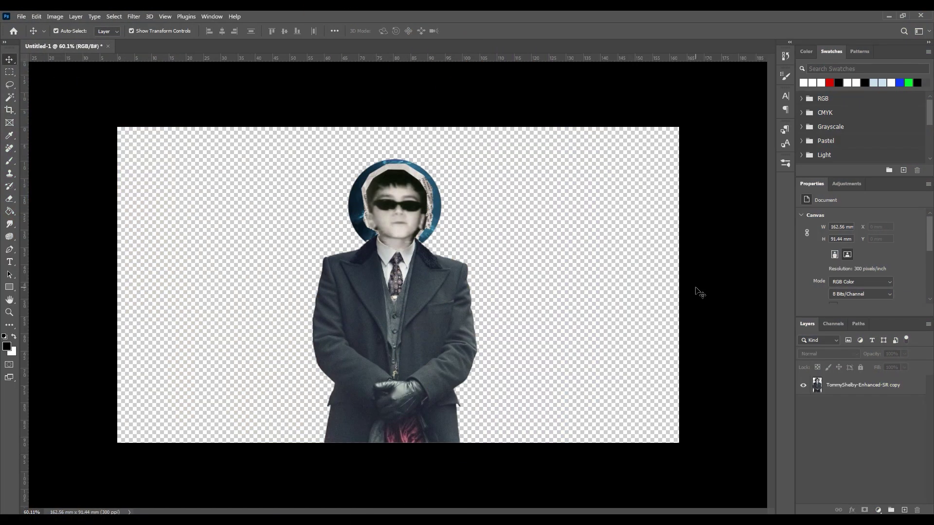
# Step: Move the suited figure slightly left, then add a green #00ff00 Solid Color fill layer above it and clip it to the figure
pyautogui.moveTo(449, 386)
pyautogui.mouseDown()
pyautogui.moveTo(467, 313)
pyautogui.moveTo(414, 311)
pyautogui.moveTo(437, 388)
pyautogui.mouseUp()
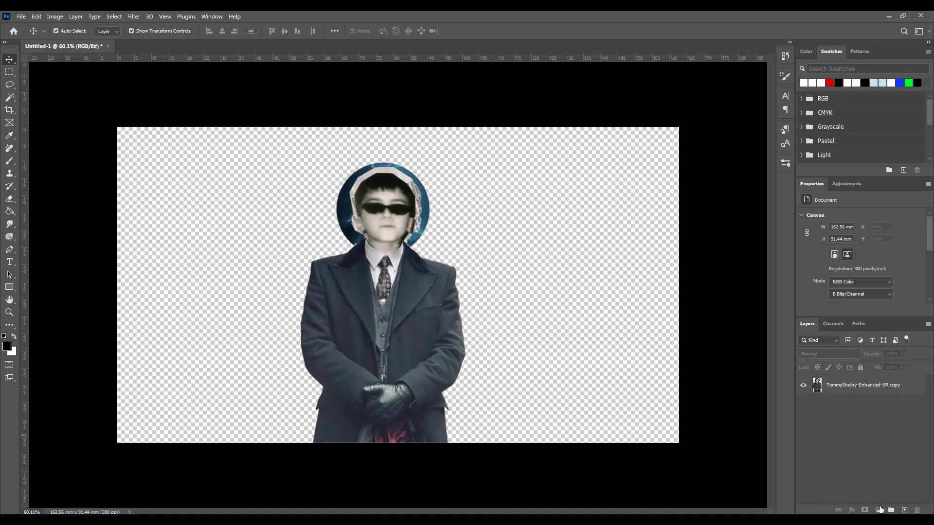
pyautogui.click(878, 510)
pyautogui.click(872, 341)
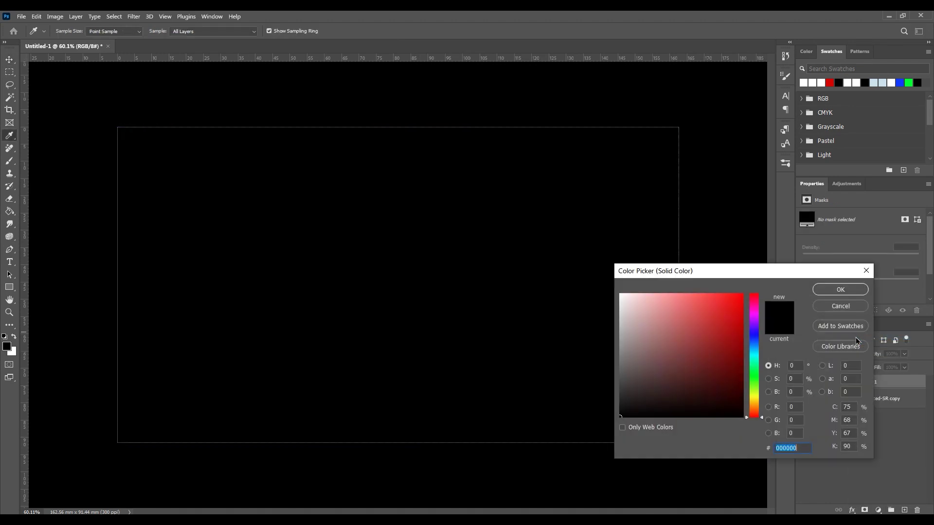
pyautogui.moveTo(755, 399); pyautogui.dragTo(760, 377)
pyautogui.moveTo(707, 360); pyautogui.dragTo(781, 270)
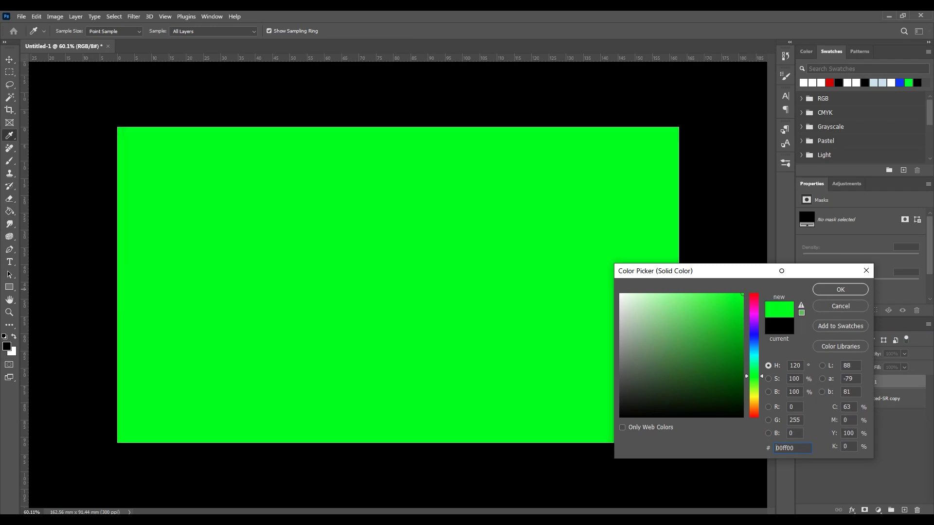
pyautogui.click(835, 292)
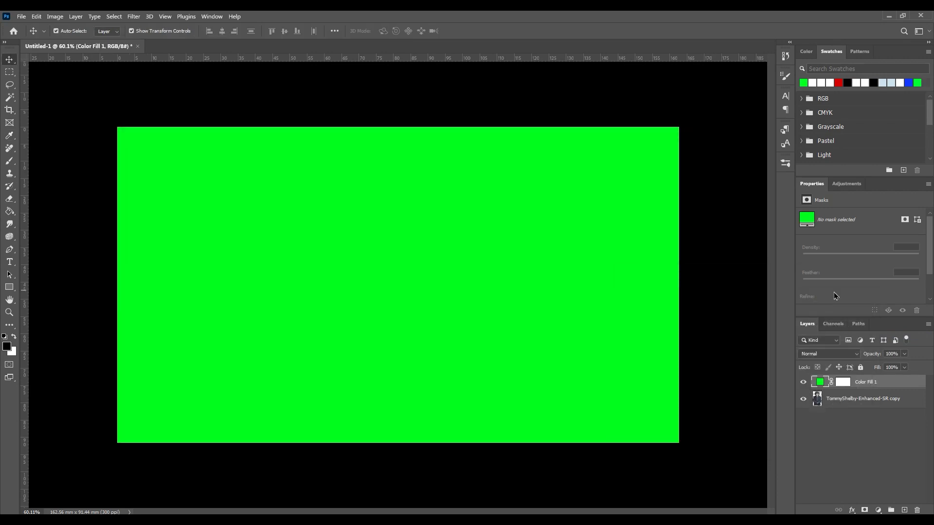
pyautogui.keyDown('alt'); pyautogui.click(865, 386); pyautogui.keyUp('alt')
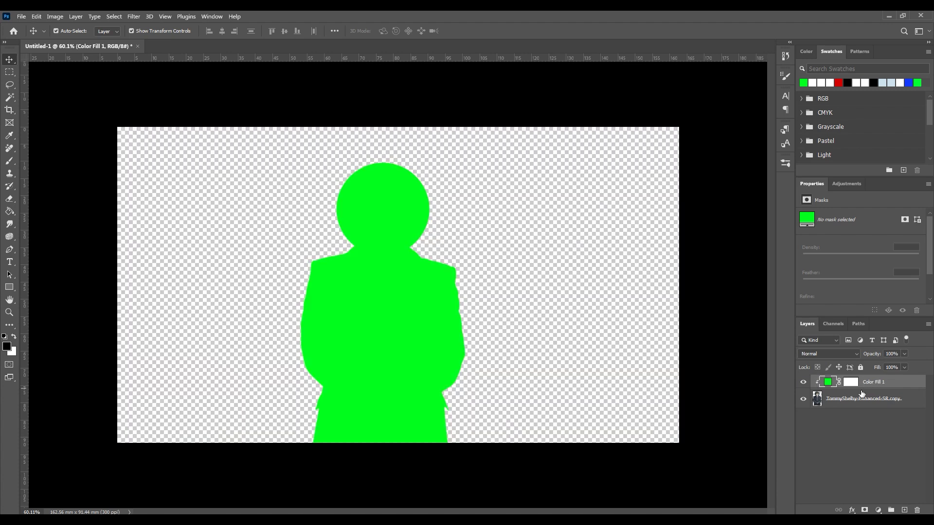
# Step: Add a bright blue Solid Color fill layer and move it beneath the figure layer as the background
pyautogui.click(831, 457)
pyautogui.click(877, 510)
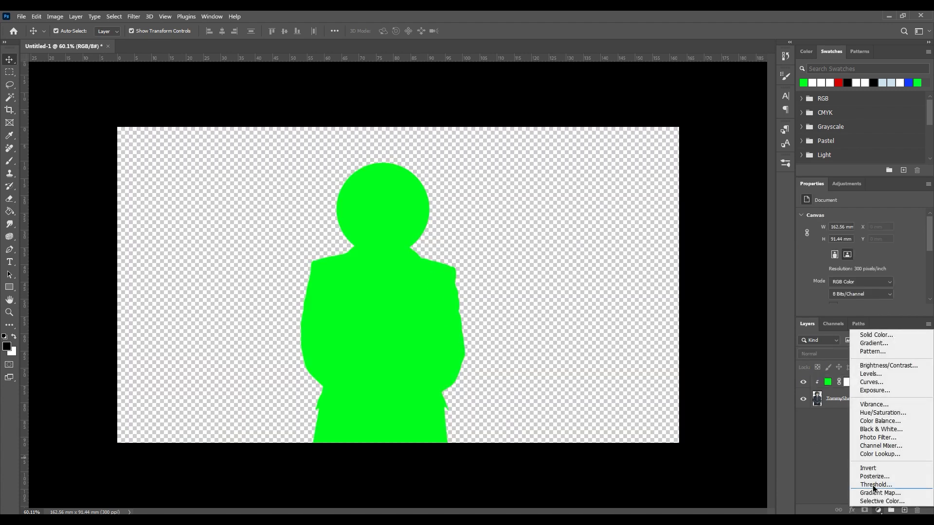
pyautogui.click(881, 335)
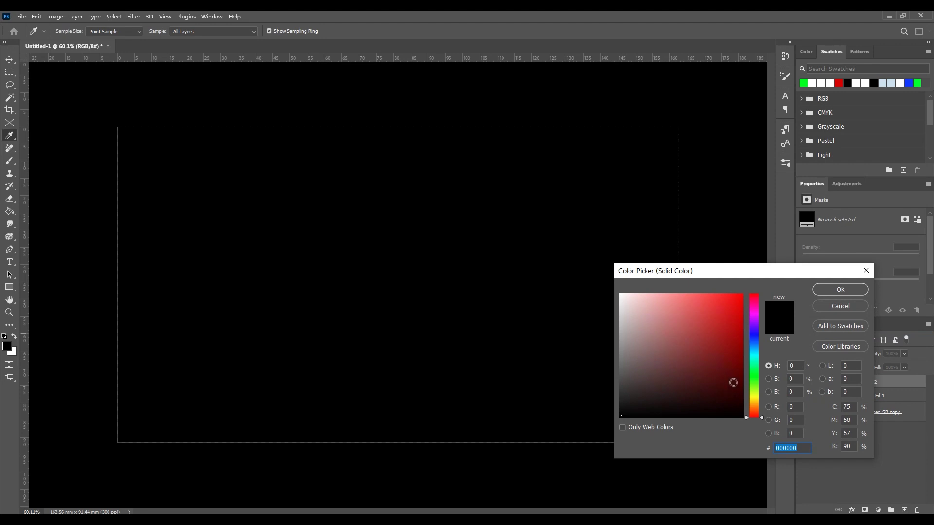
pyautogui.moveTo(753, 352); pyautogui.dragTo(754, 334)
pyautogui.click(742, 294)
pyautogui.click(753, 338)
pyautogui.click(827, 291)
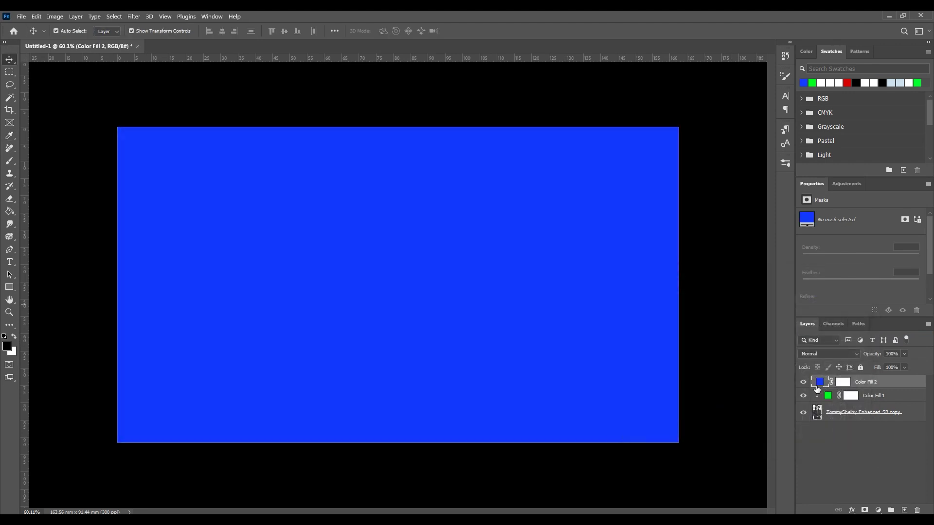
pyautogui.moveTo(817, 410); pyautogui.dragTo(816, 435)
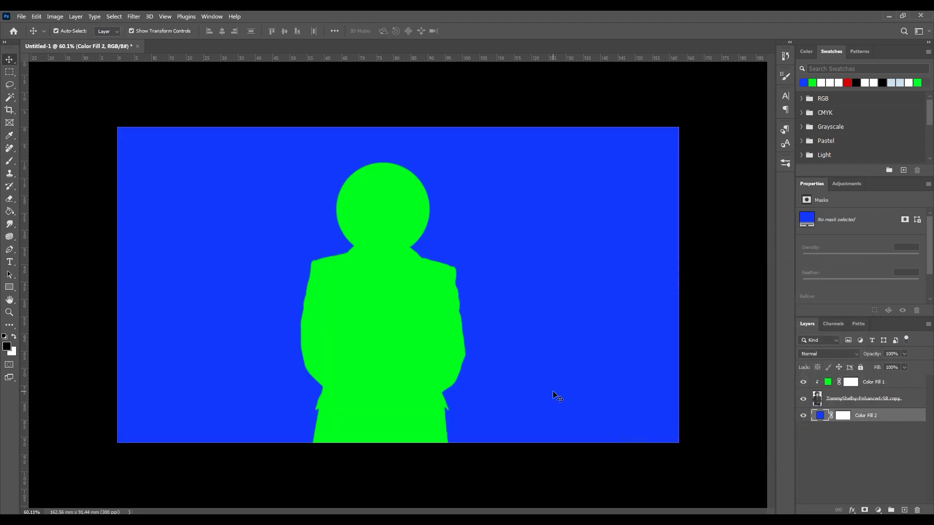